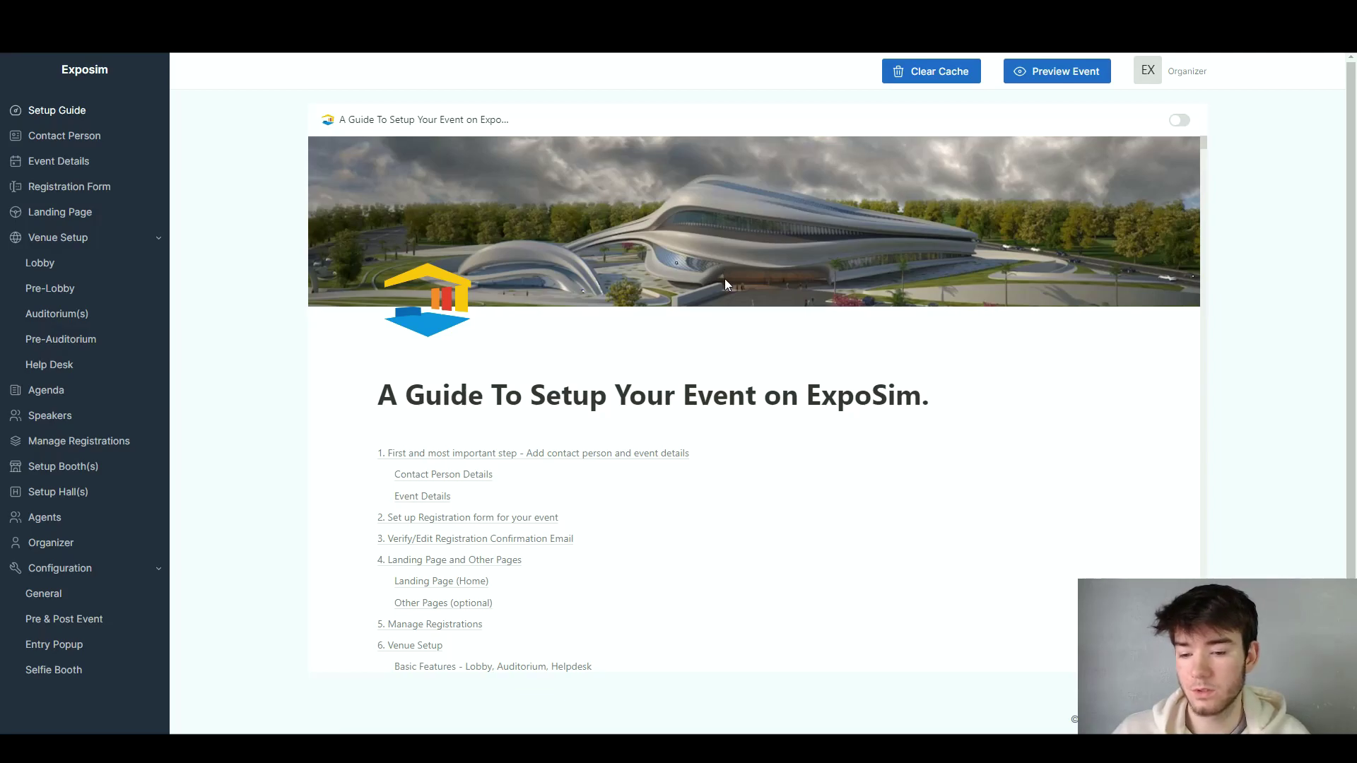
Step: Skim the contents list of the event setup guide and open the contact person form
scroll(724, 279, "down", 2)
scroll(725, 281, "down", 2)
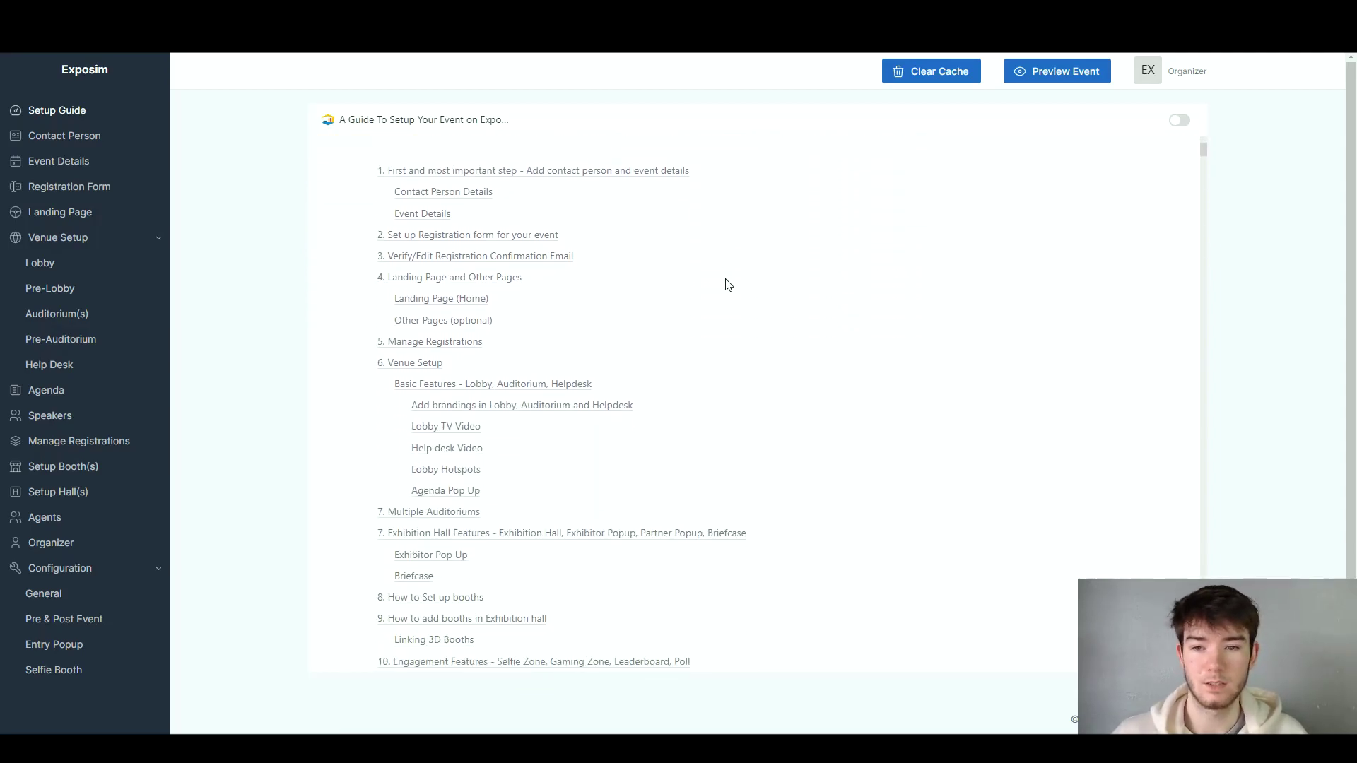
scroll(724, 281, "up", 4)
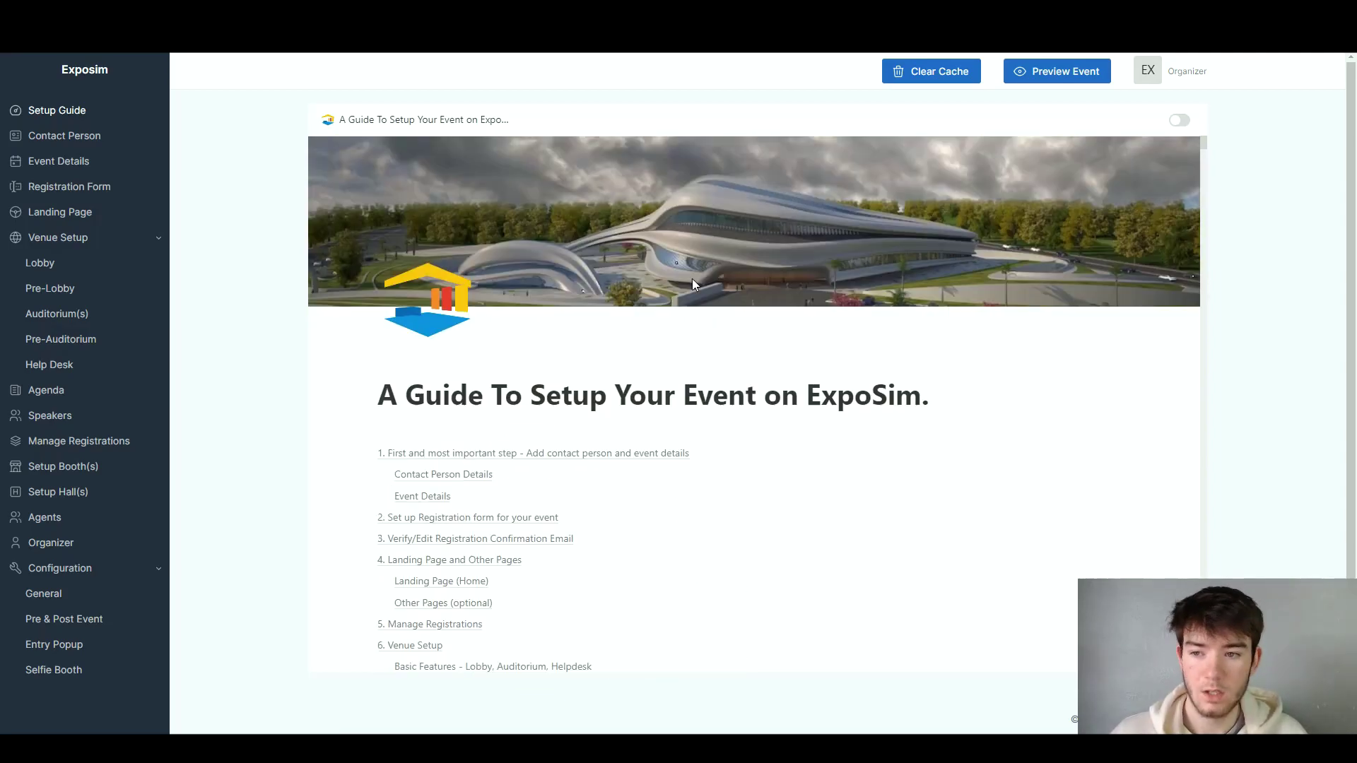
left_click(92, 144)
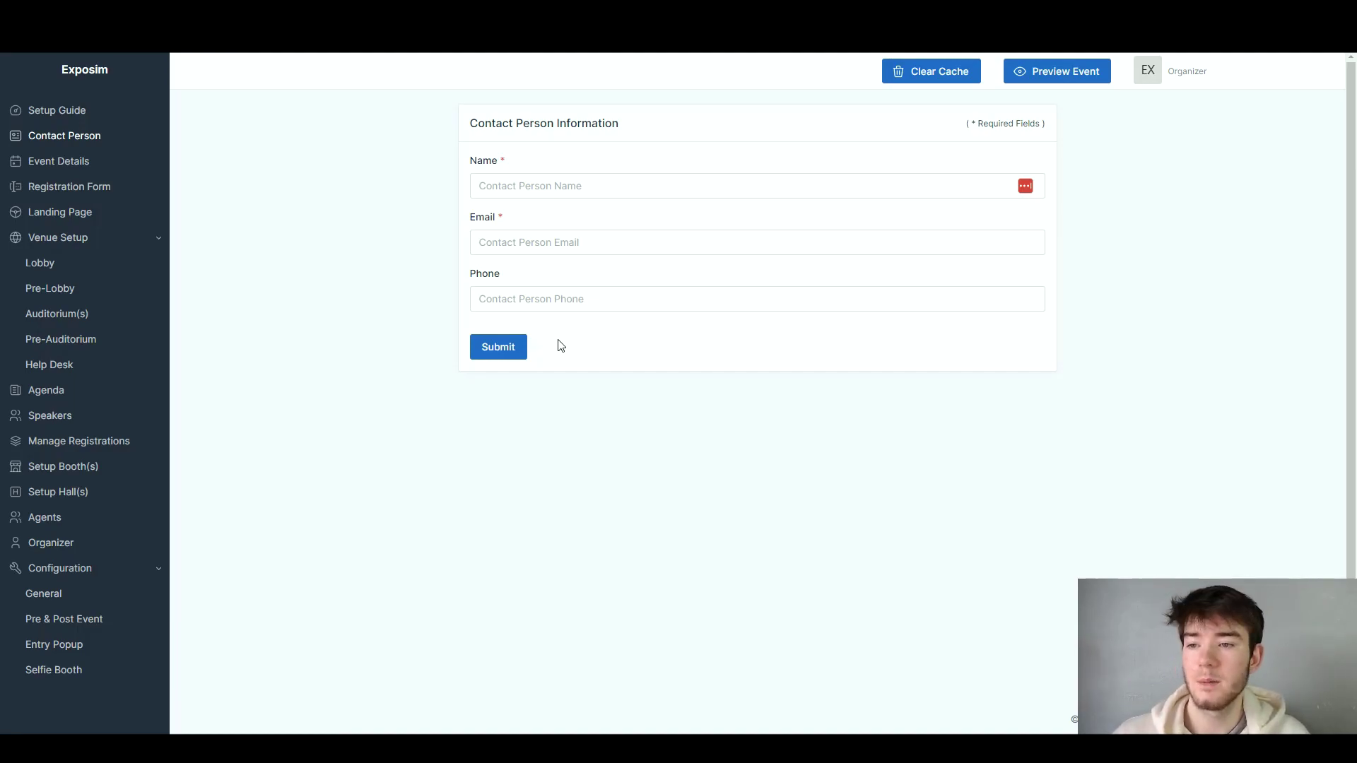
Step: Open the event details form and review its fields from the event name down to the logo upload and description
left_click(86, 163)
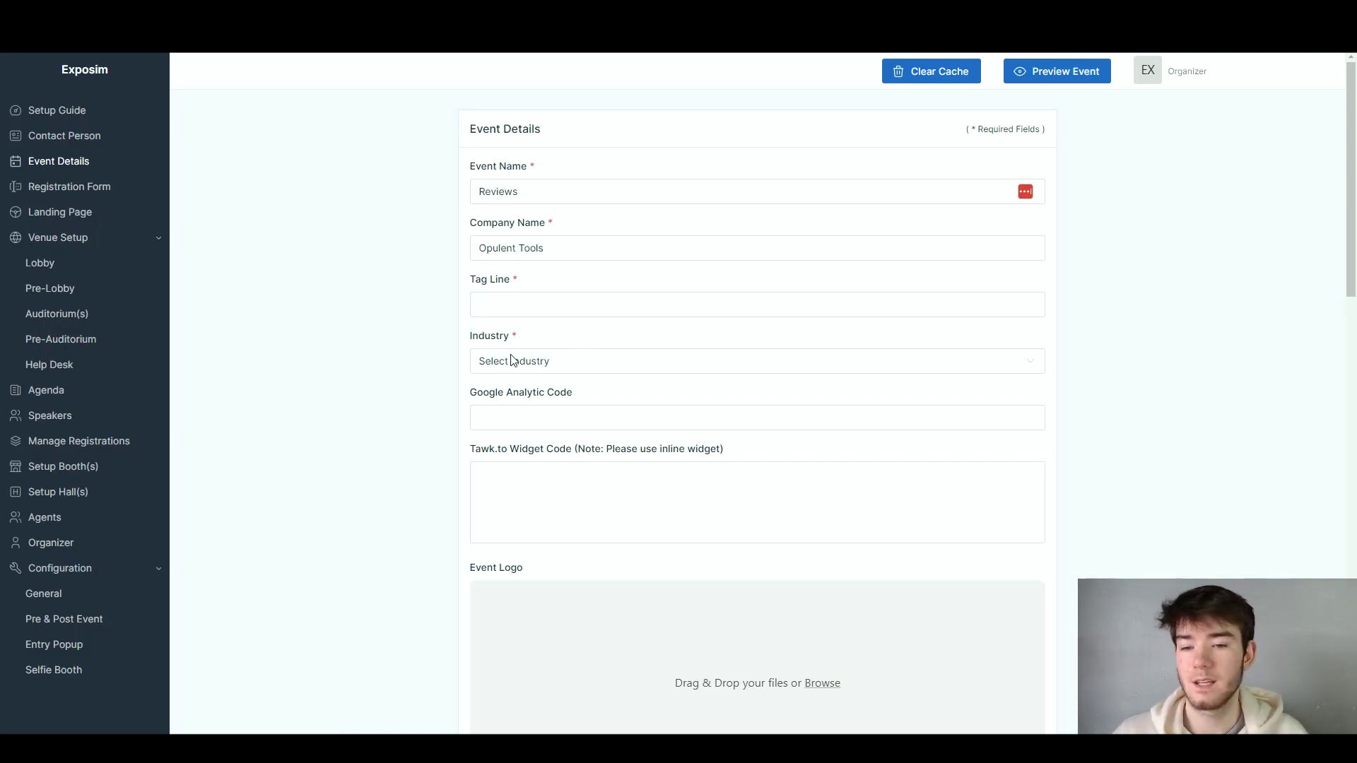
scroll(607, 401, "down", 1)
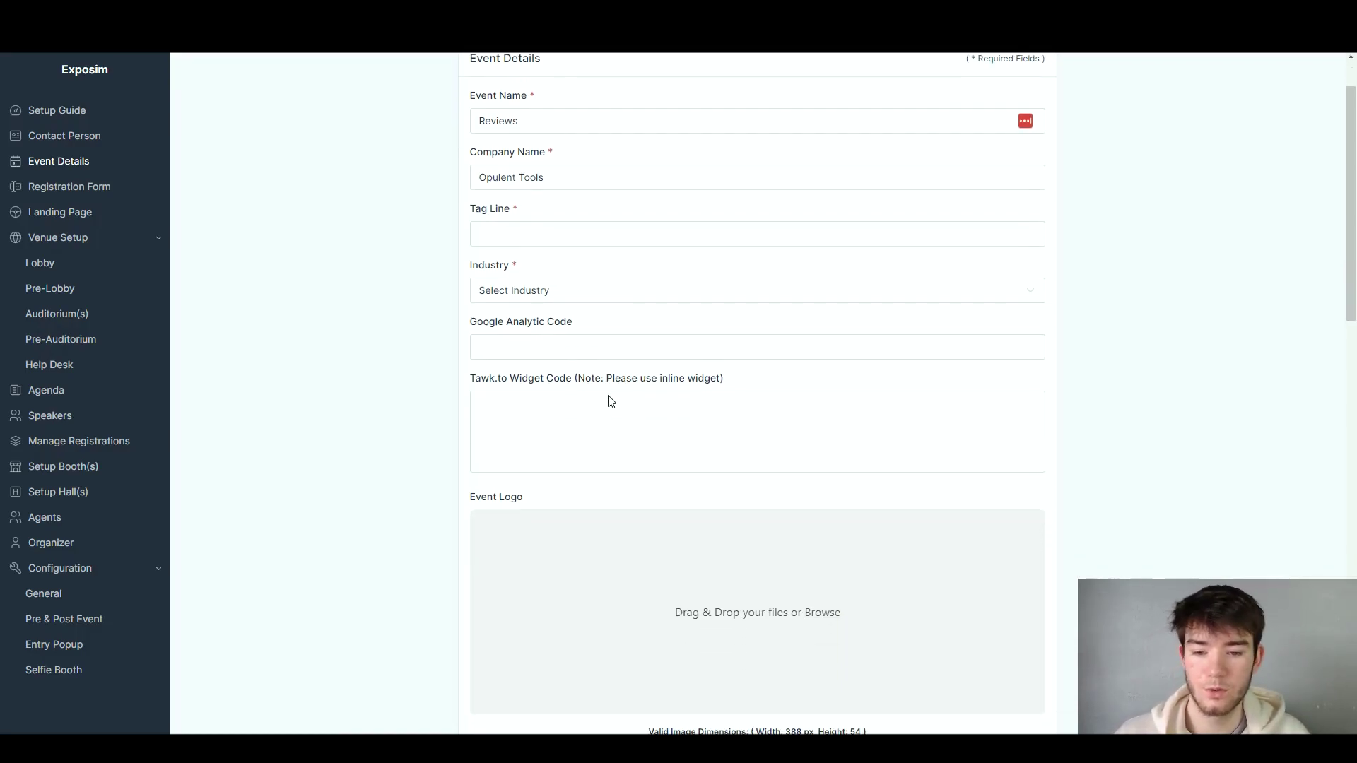
scroll(605, 421, "down", 1)
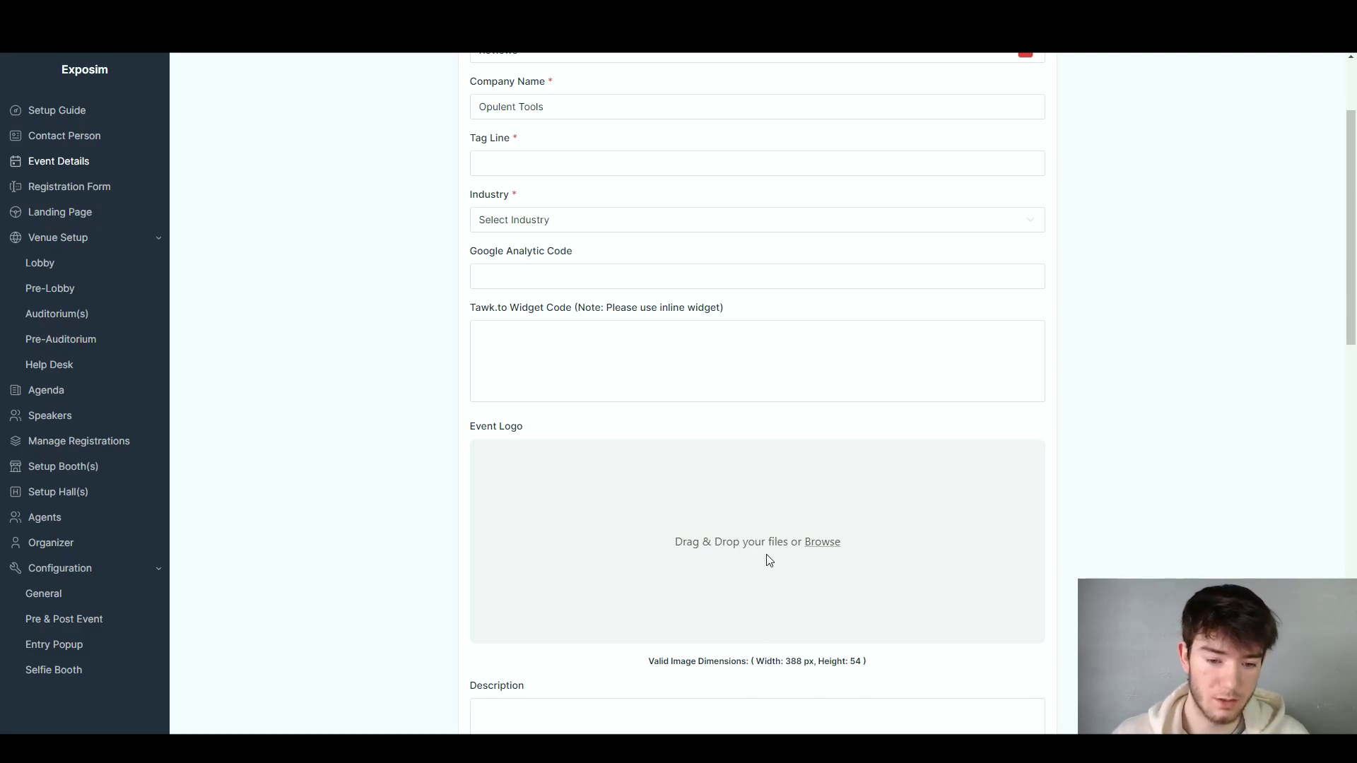
scroll(778, 549, "up", 2)
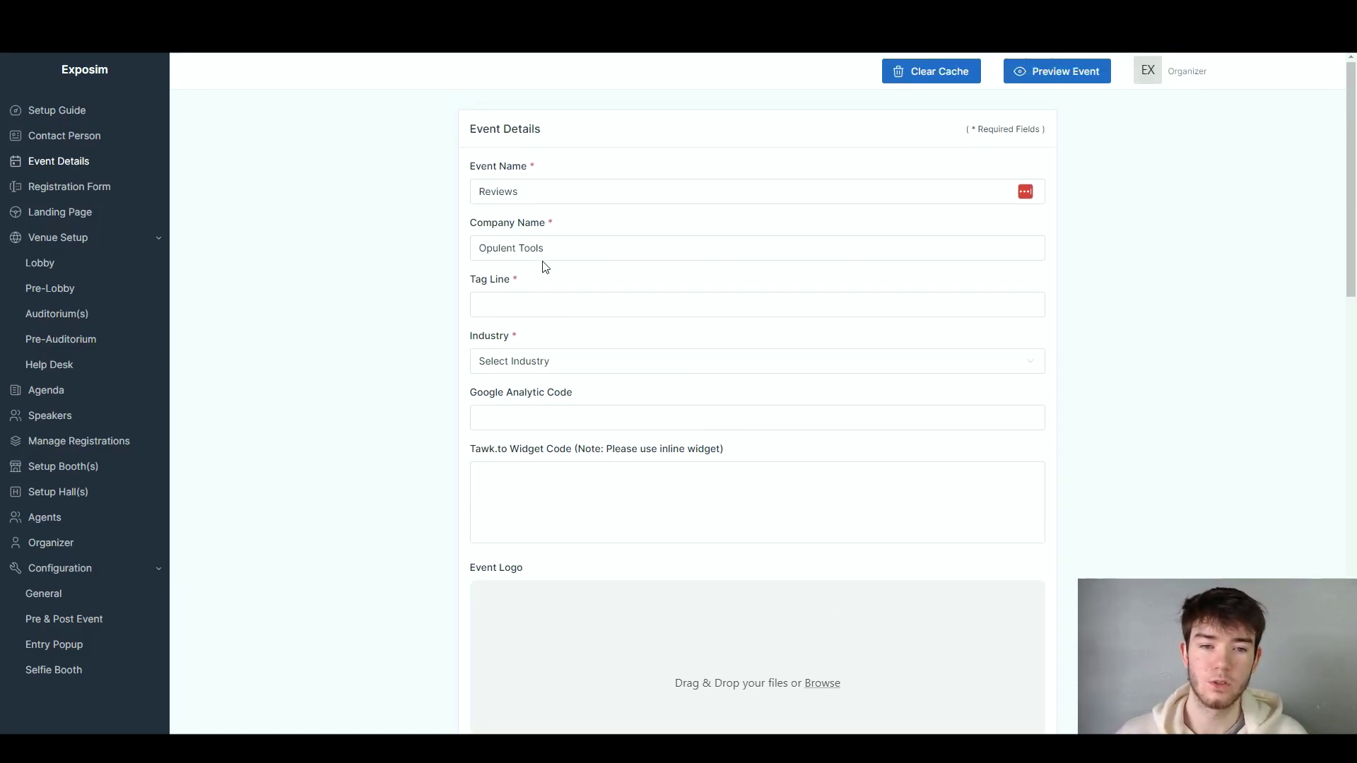
scroll(770, 499, "down", 3)
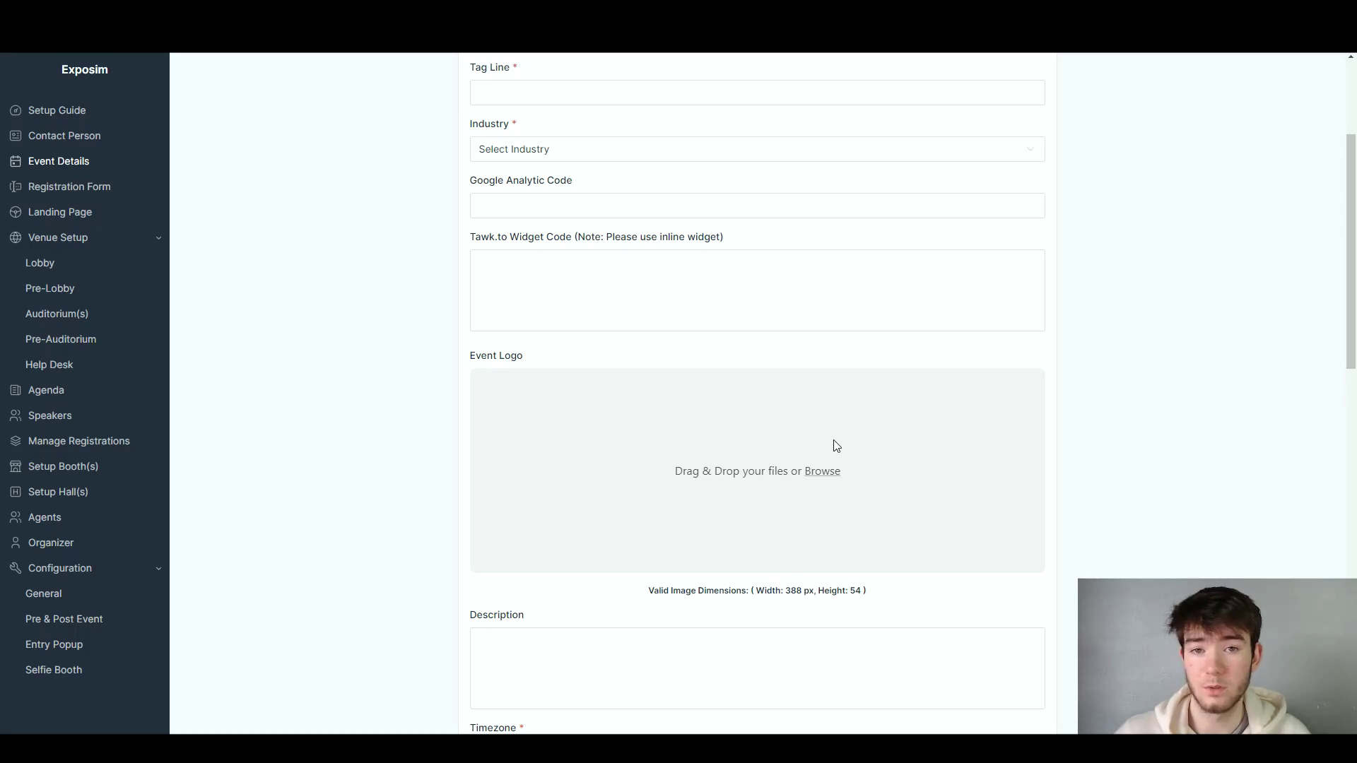
scroll(624, 434, "up", 3)
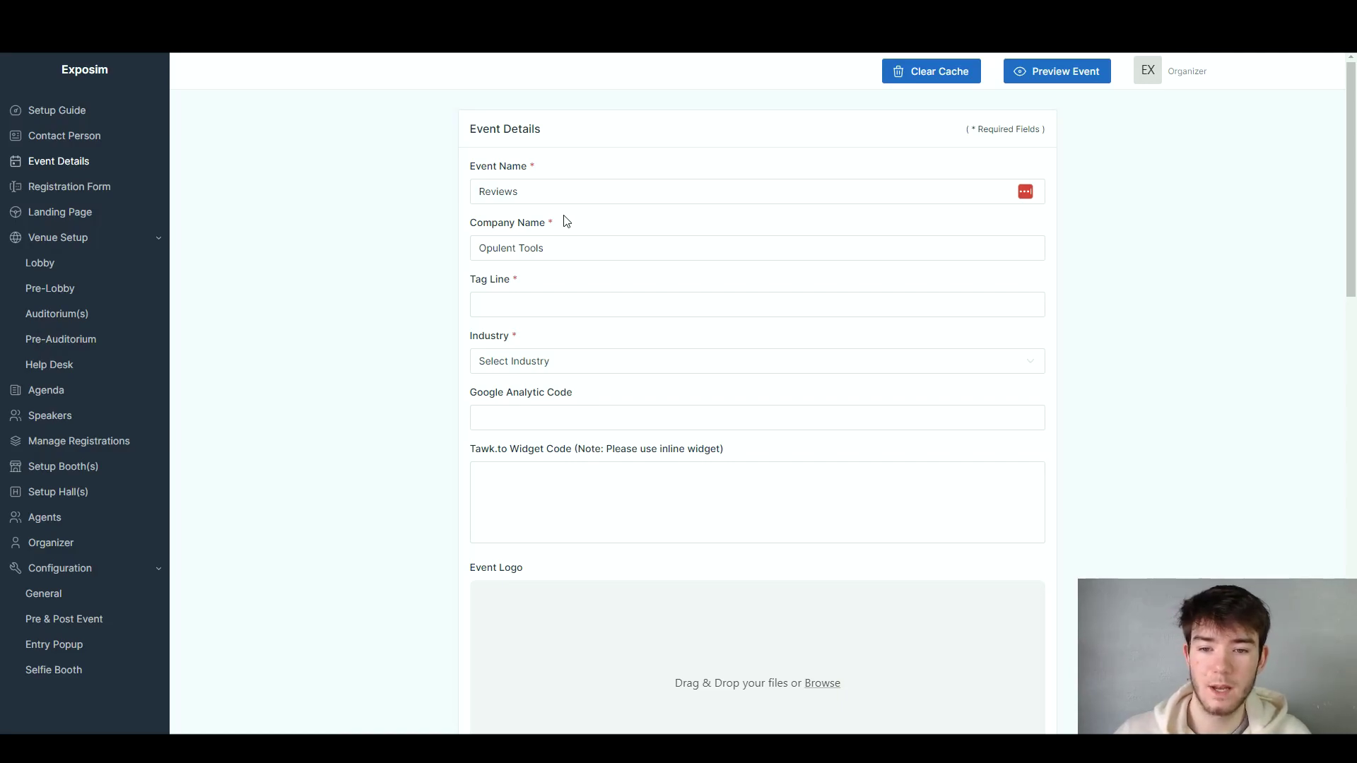
Step: Open the registration form setup and review its primary fields, additional fields and confirmation message
left_click(96, 189)
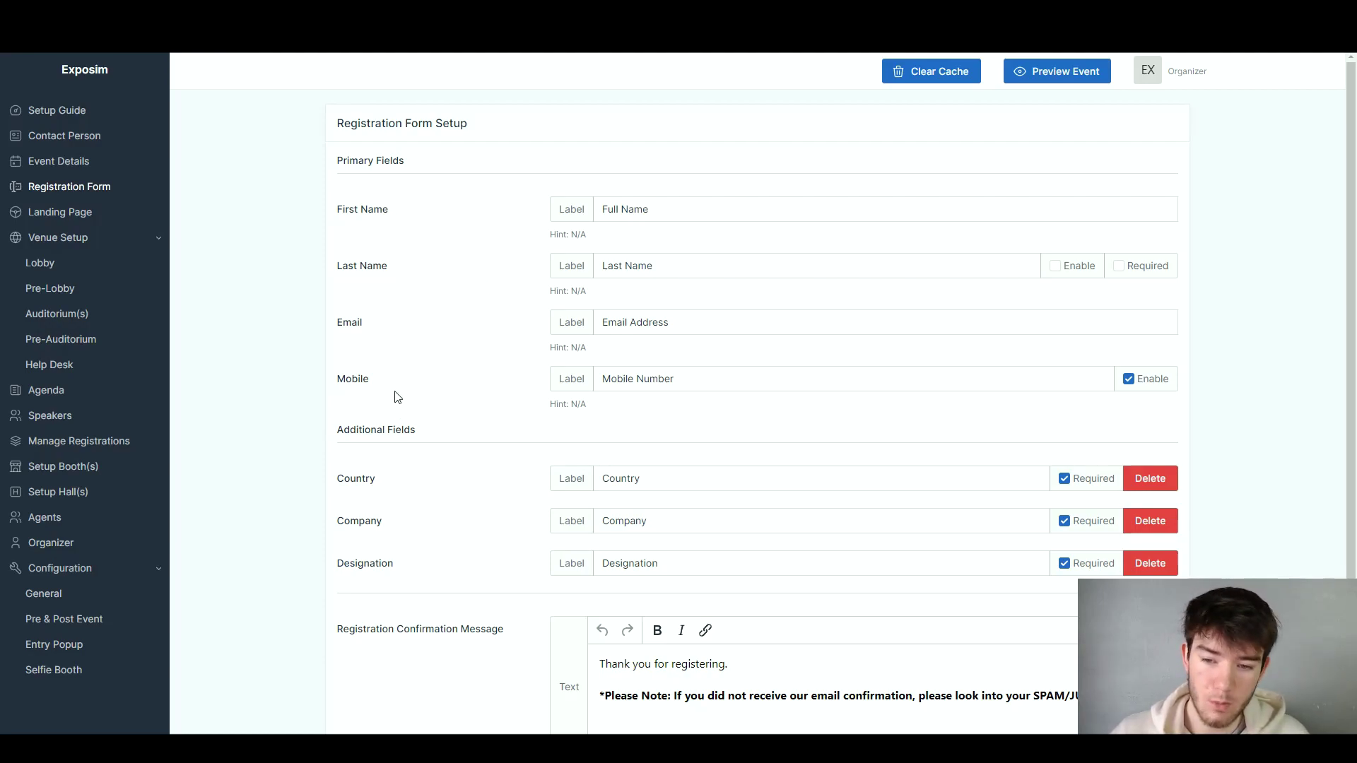
scroll(456, 470, "down", 1)
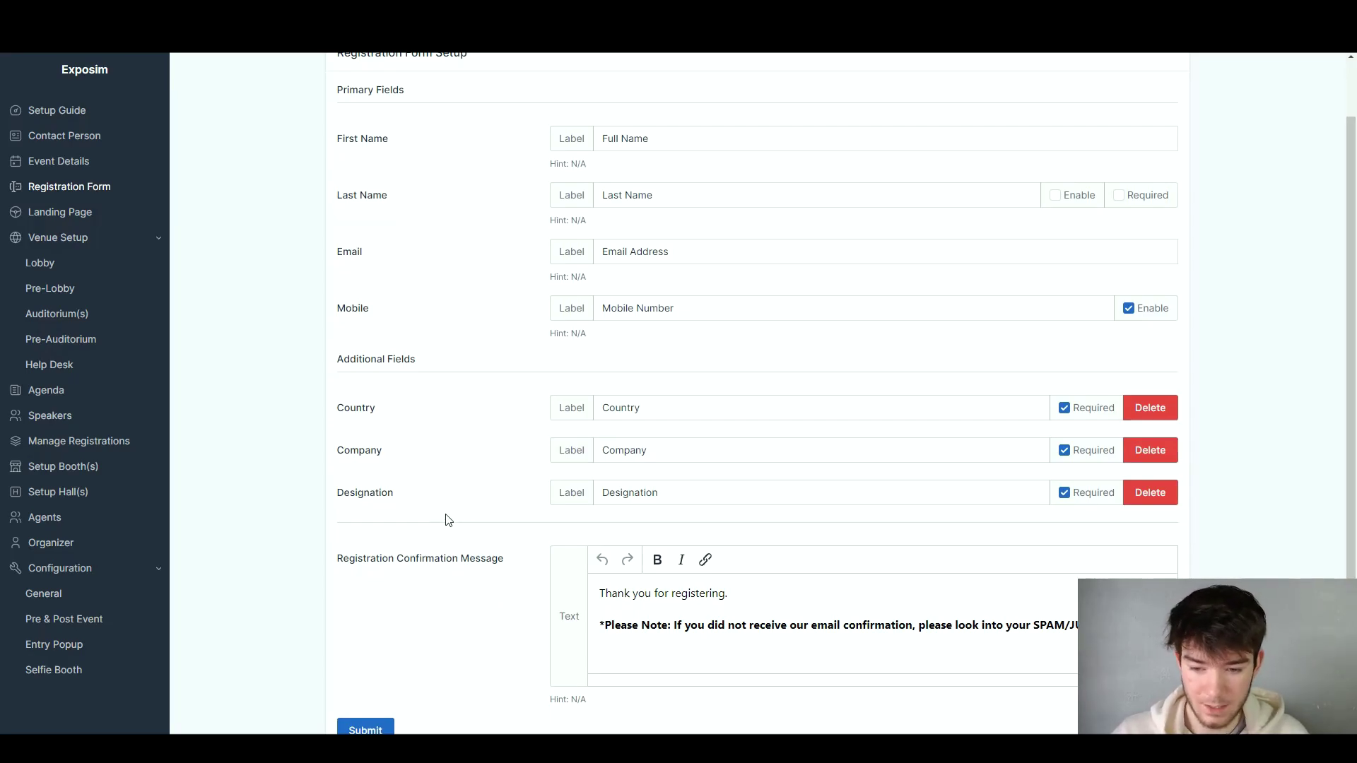
scroll(445, 520, "down", 1)
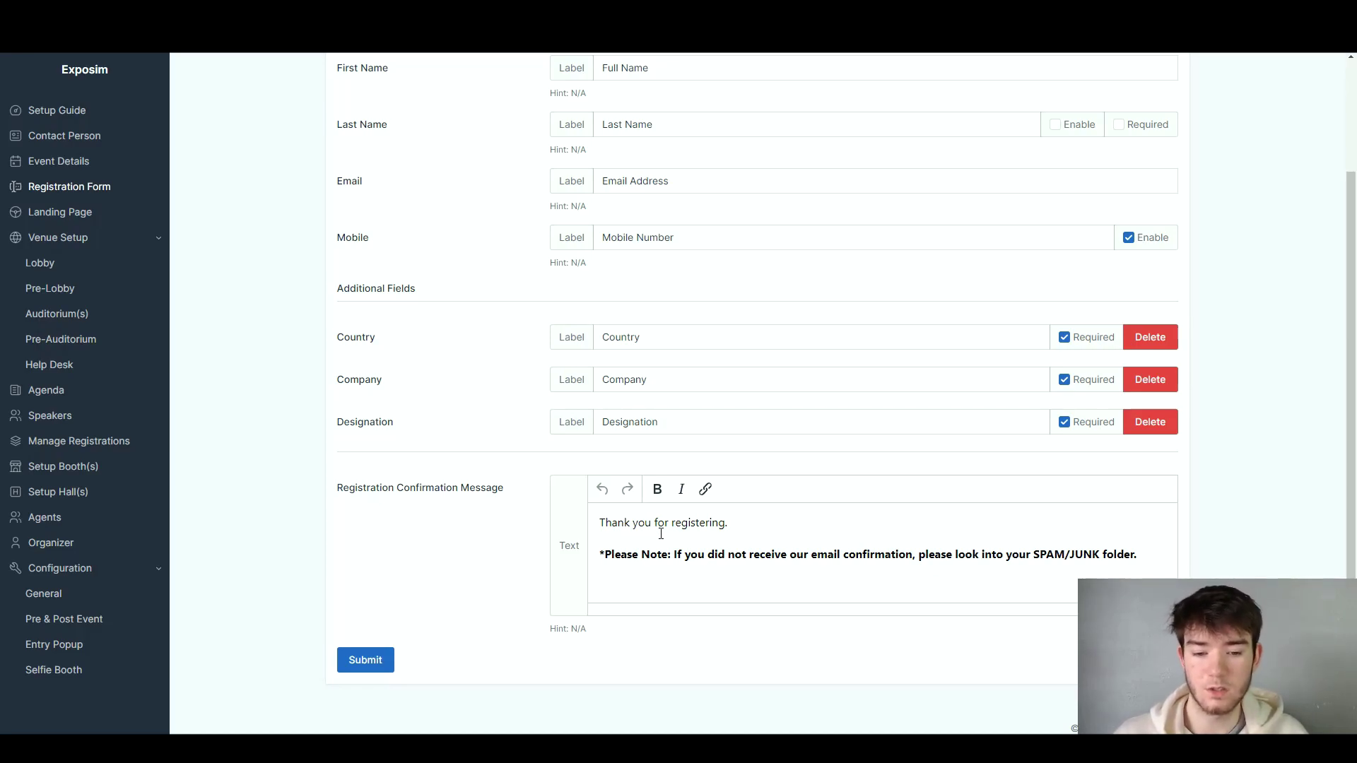
Step: Try deleting text from the first line of the registration confirmation message, and undo the deletion
key("BackSpace")
key("BackSpace")
key("BackSpace")
key("BackSpace")
key("BackSpace")
key("BackSpace")
key("BackSpace")
key("BackSpace")
key("BackSpace")
key("BackSpace")
key("BackSpace")
key("BackSpace")
key("BackSpace")
key("BackSpace")
key("BackSpace")
key("BackSpace")
key("BackSpace")
key("BackSpace")
key("BackSpace")
key("BackSpace")
scroll(707, 537, "up", 1)
left_click(602, 559)
scroll(672, 555, "up", 1)
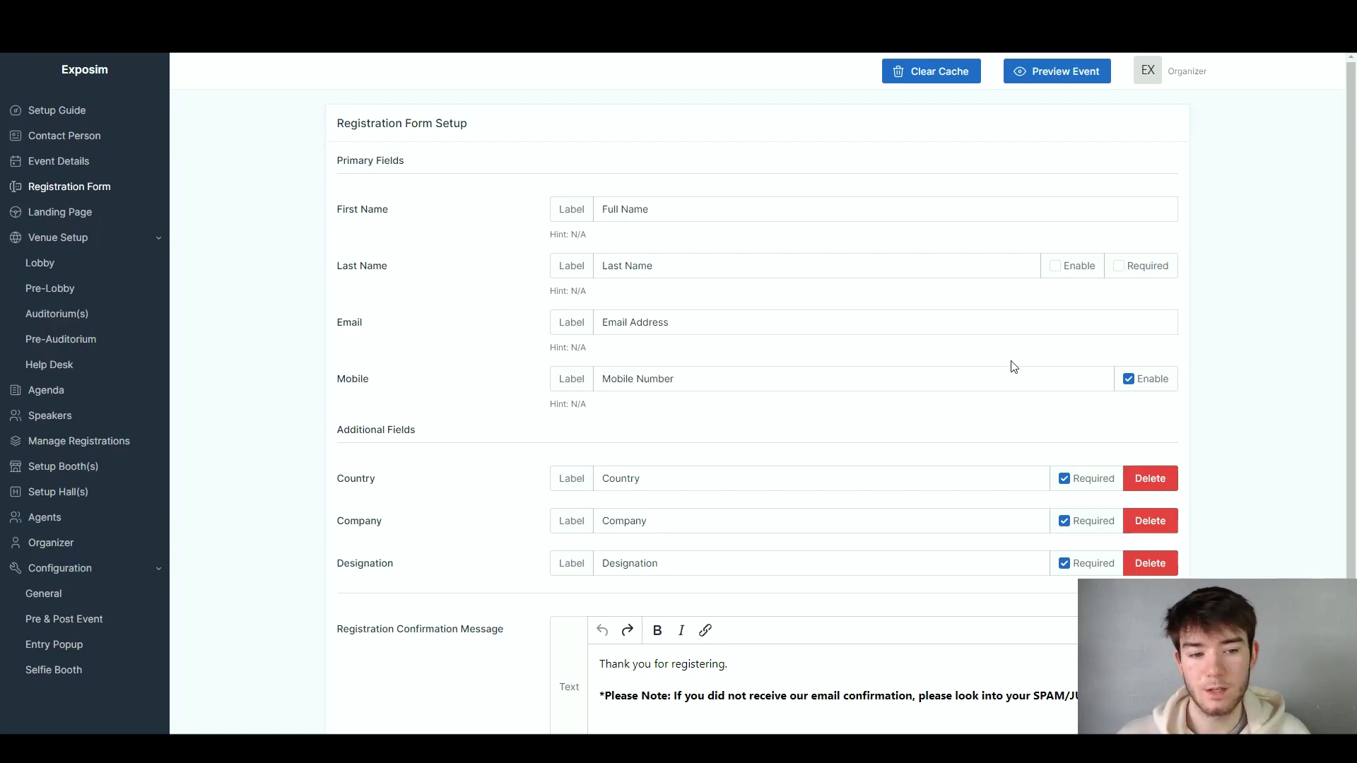
Step: View the options for adding a new registration form field and dismiss the dialog without adding one
scroll(1139, 440, "down", 2)
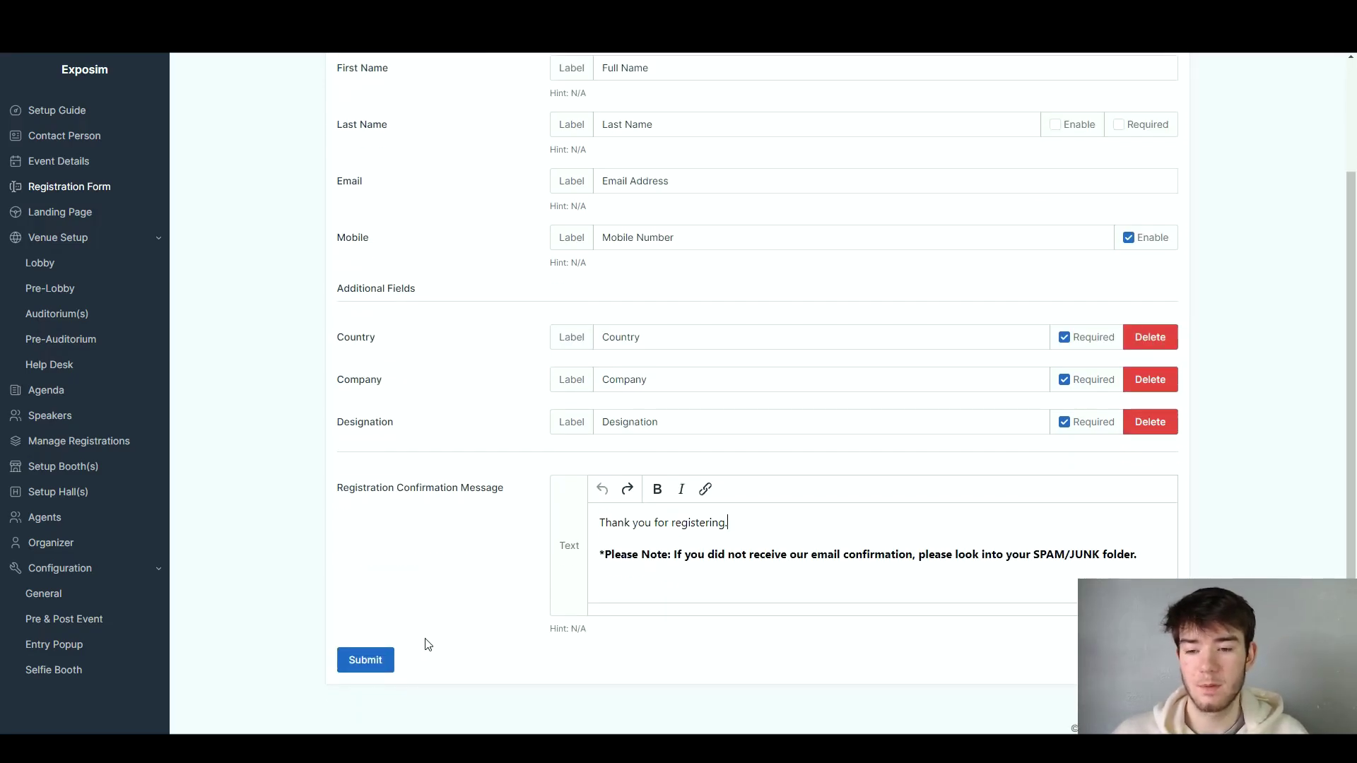
left_click(362, 664)
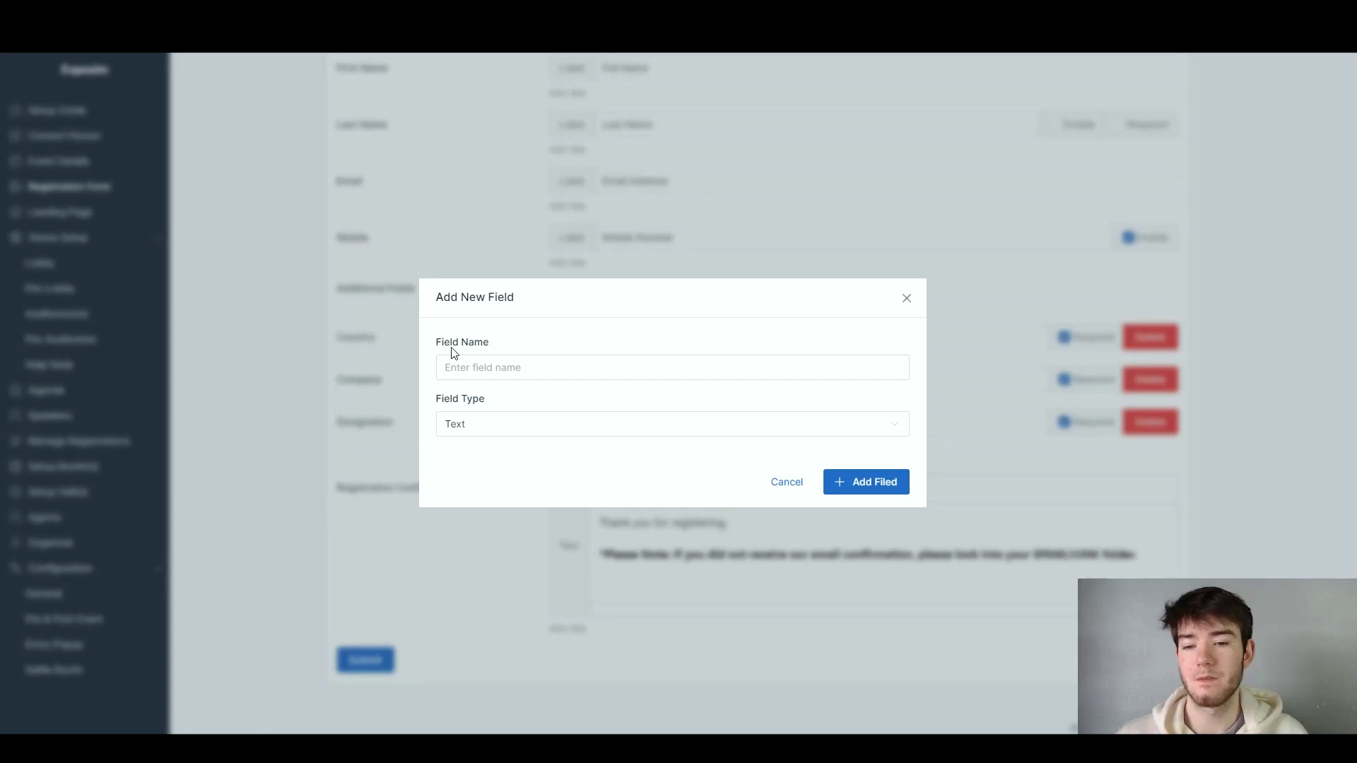
left_click(901, 315)
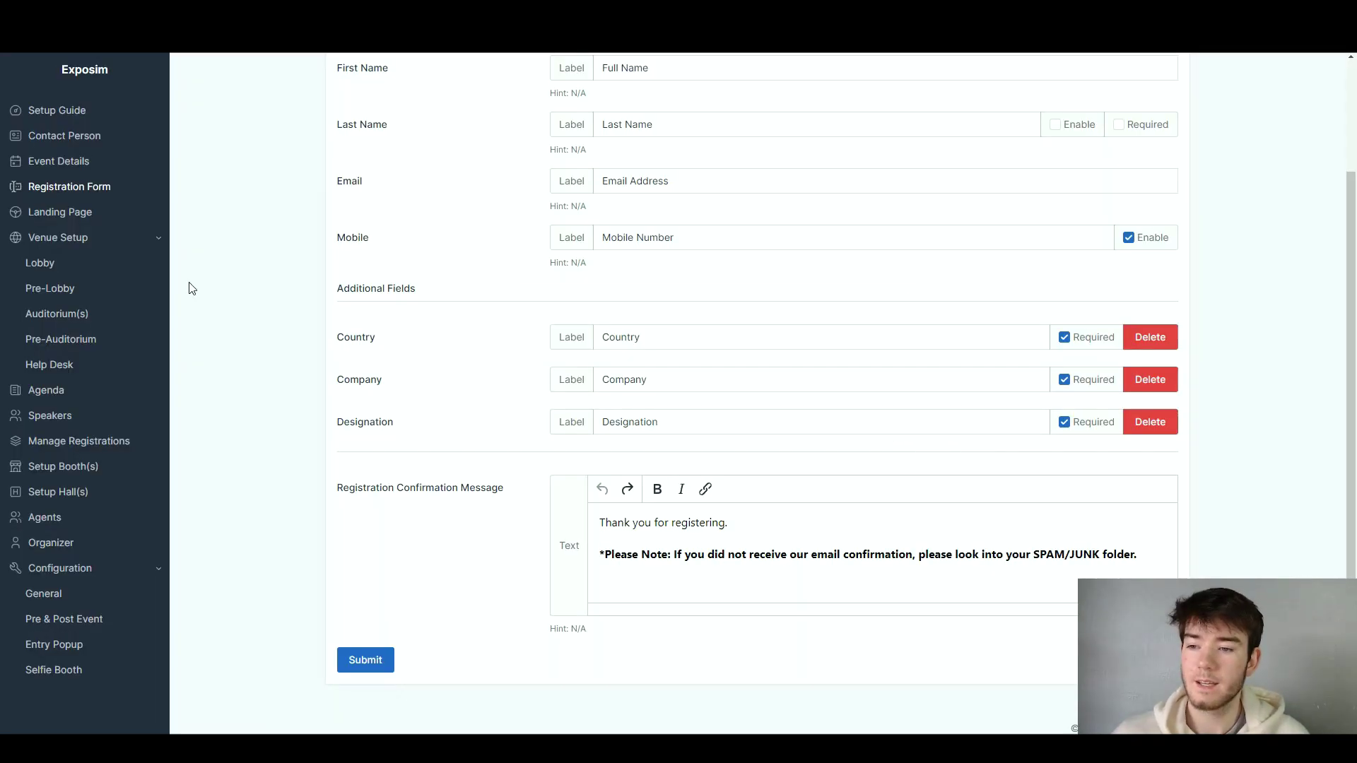
Step: Open the landing page setup to view its desktop and mobile image uploads, and check the venue setup sections
left_click(100, 216)
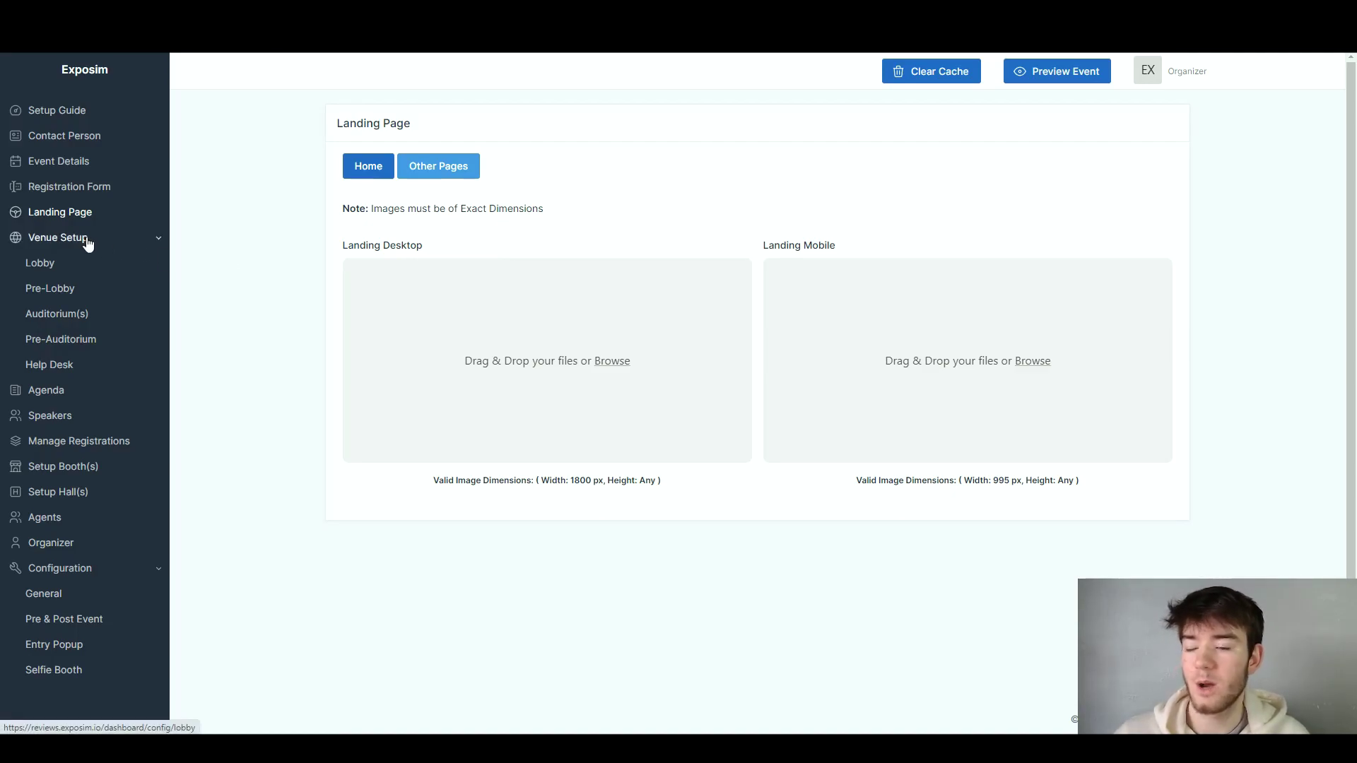
left_click(161, 246)
left_click(155, 247)
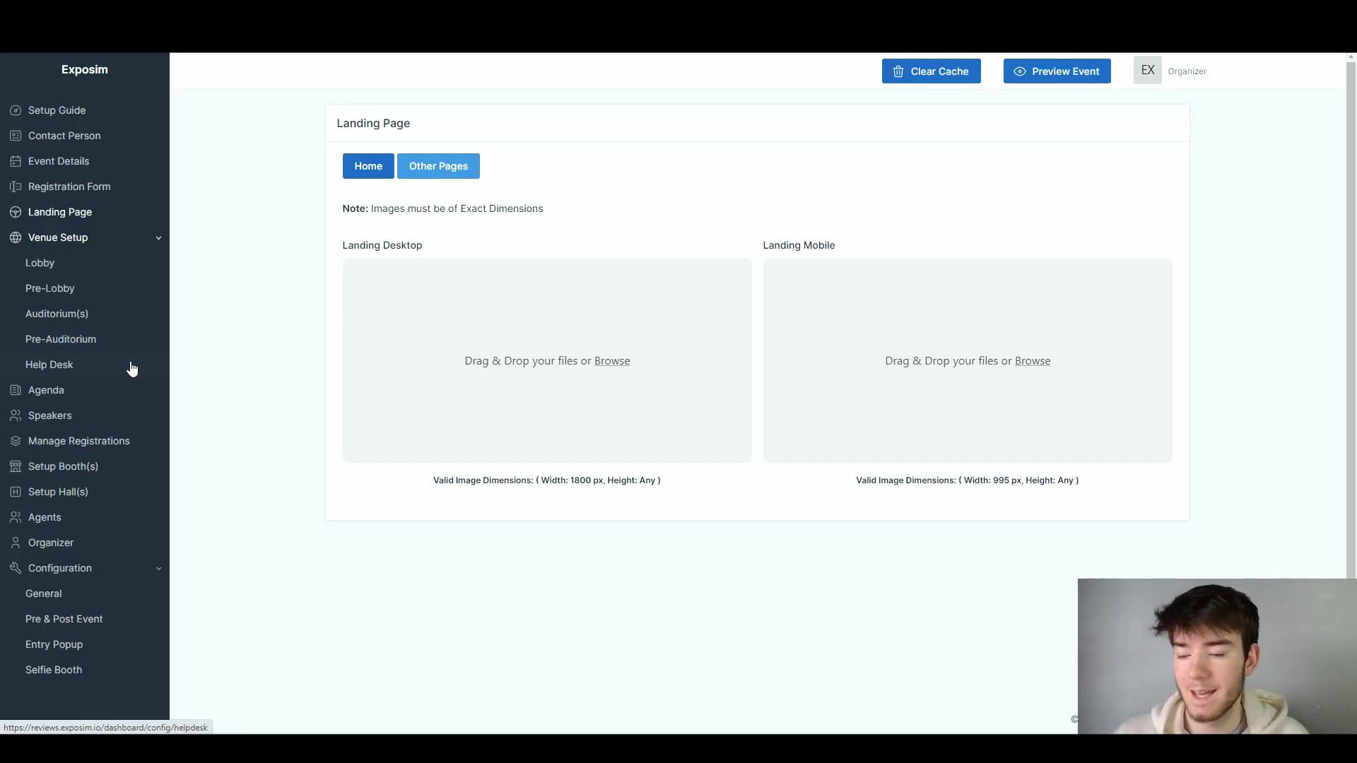
Step: In the lobby setup, choose Layout 5 and set the lobby TV video provider to Youtube
left_click(78, 274)
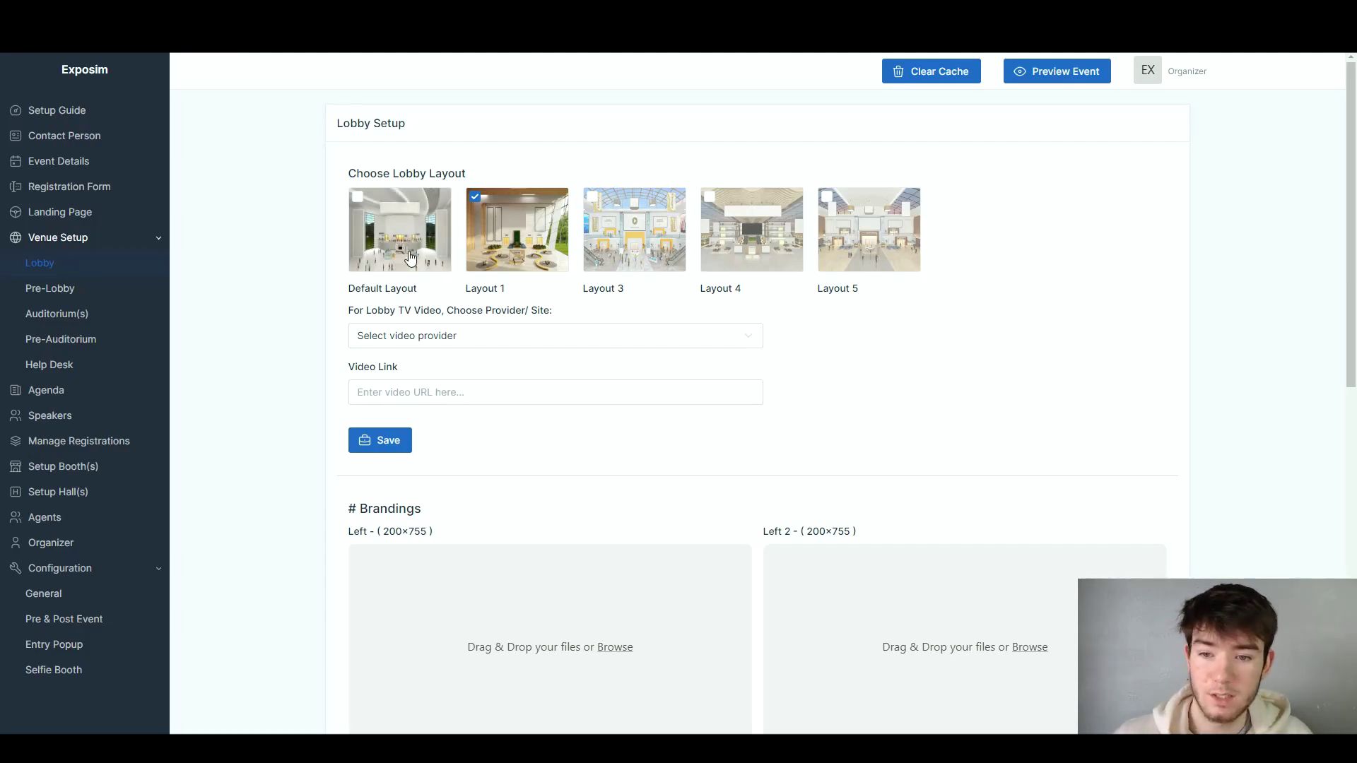
left_click(853, 243)
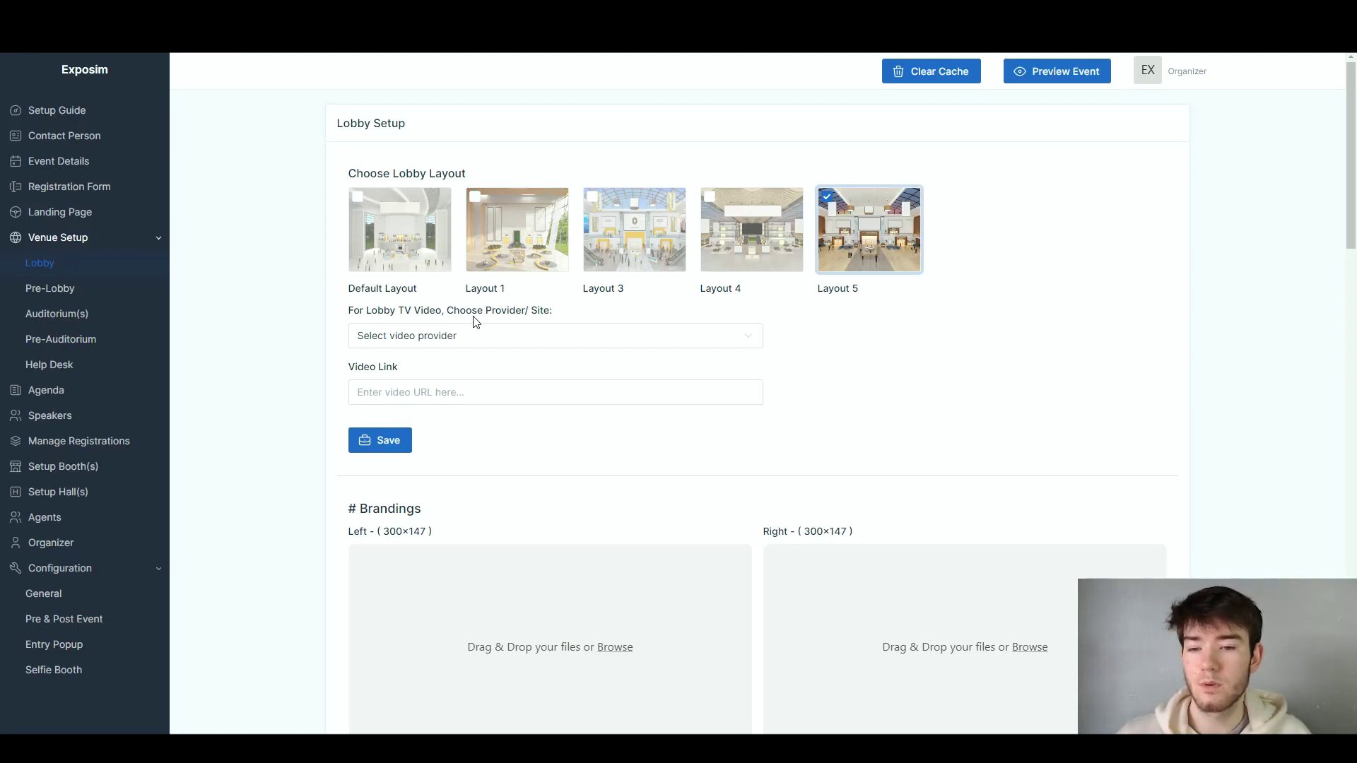
left_click(477, 344)
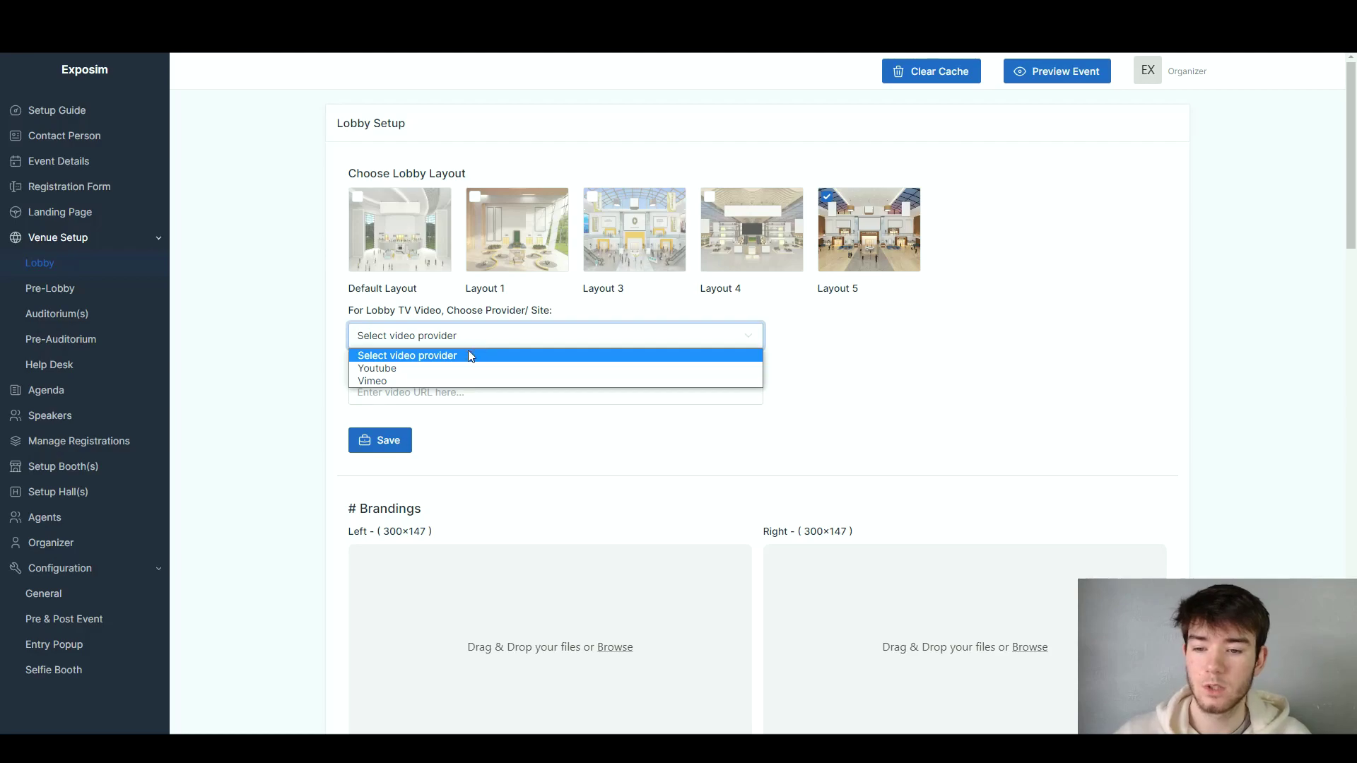
left_click(451, 367)
left_click(454, 345)
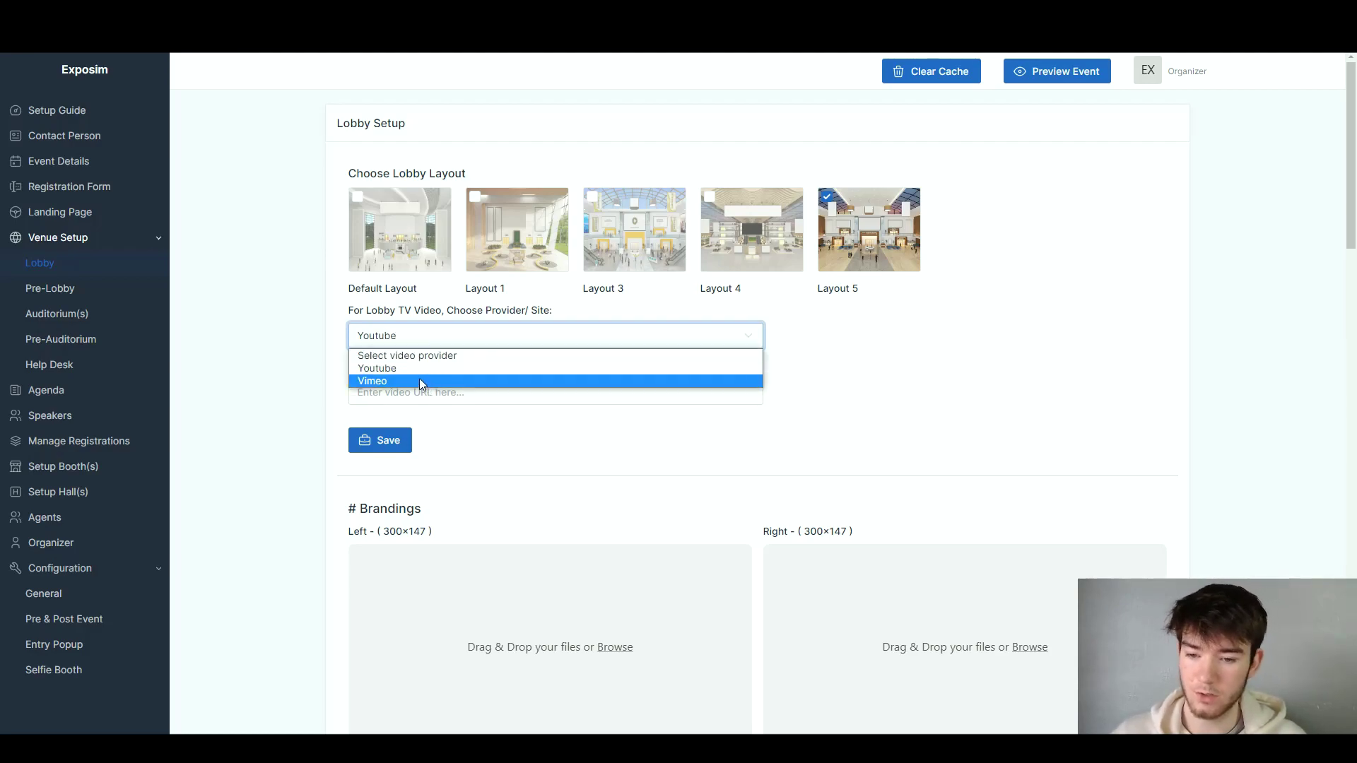
left_click(331, 314)
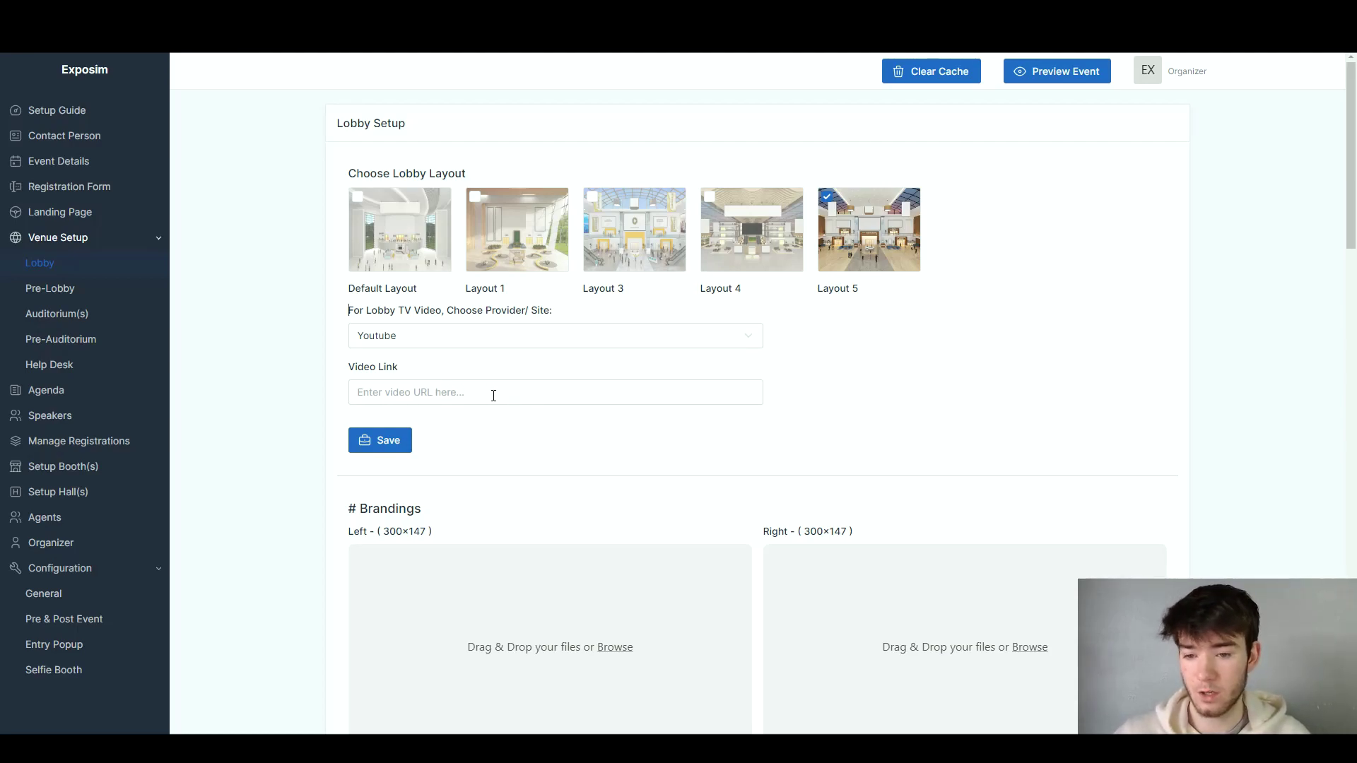
Step: Review the lobby's branding and background image upload slots, including their required image dimensions
scroll(494, 395, "down", 1)
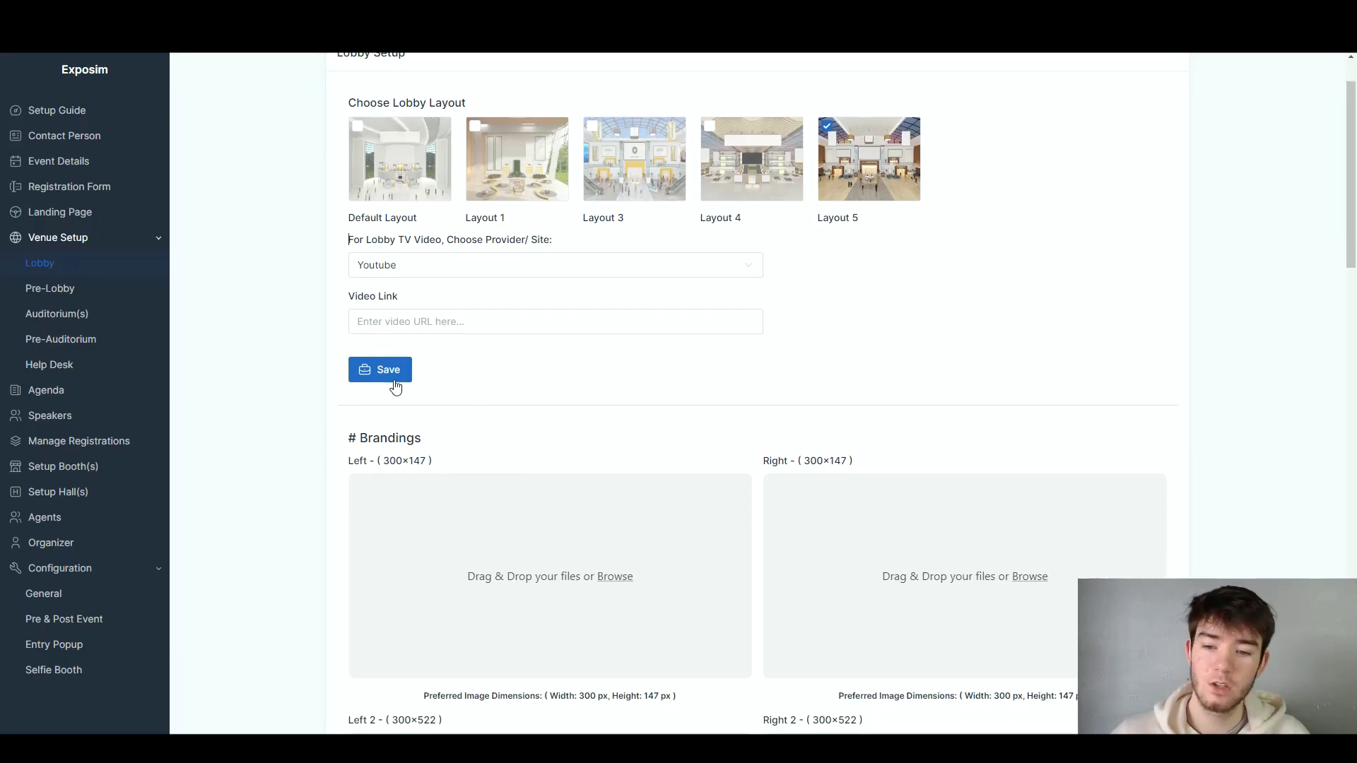
scroll(468, 378, "down", 1)
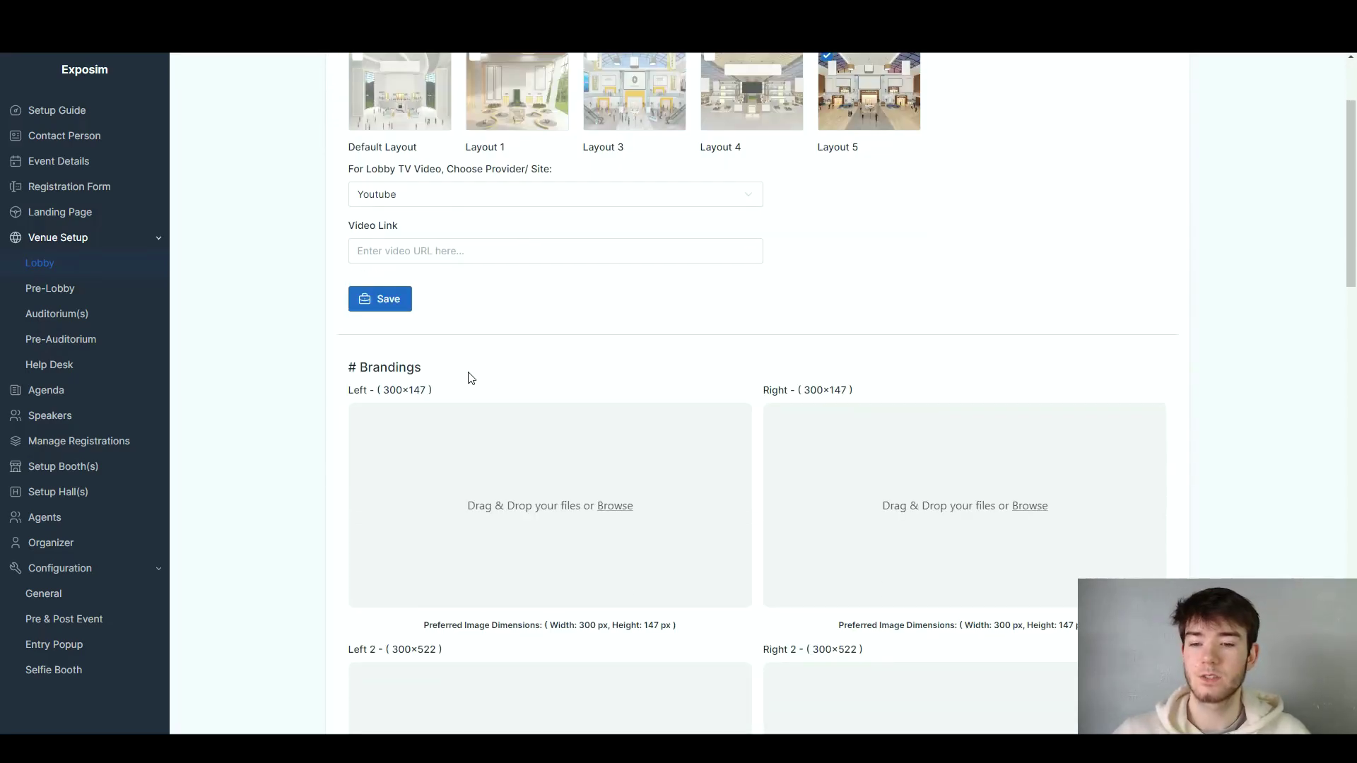
scroll(428, 375, "down", 1)
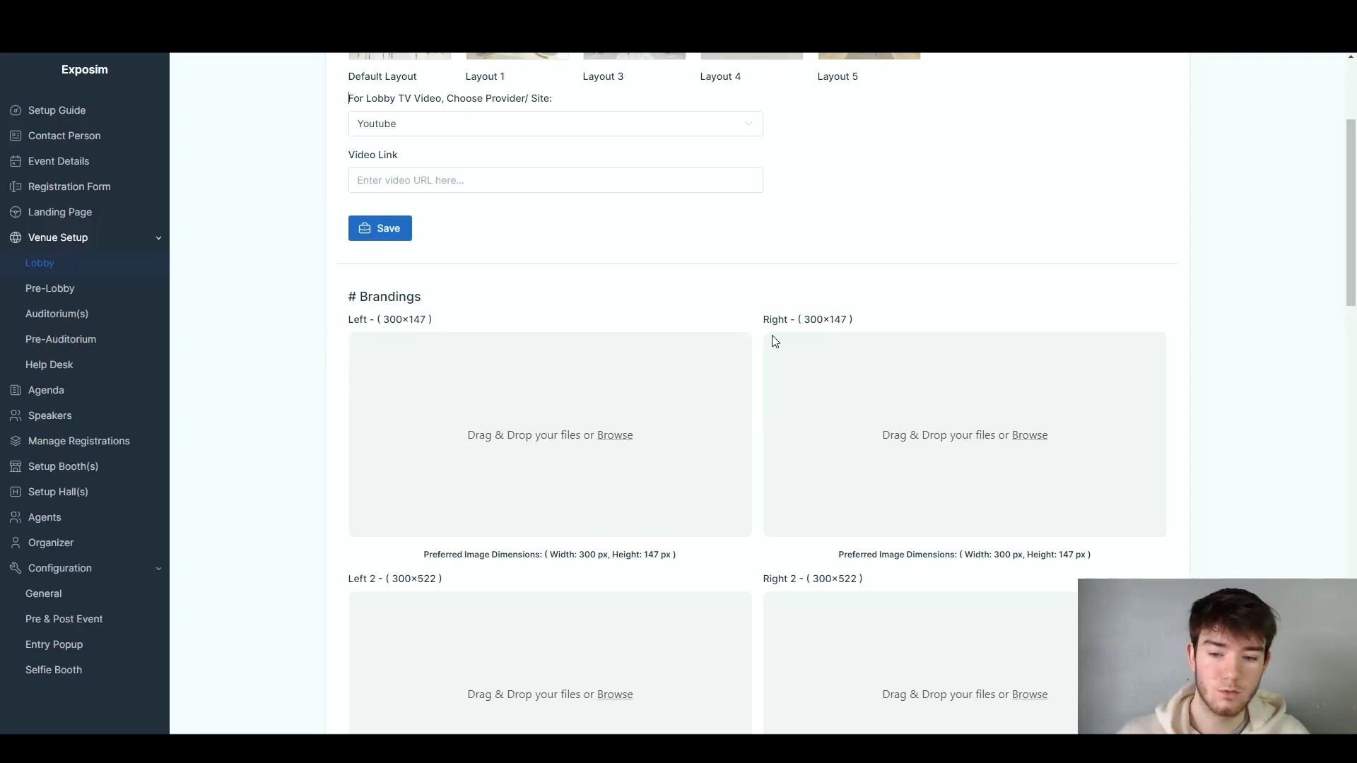
scroll(773, 342, "down", 6)
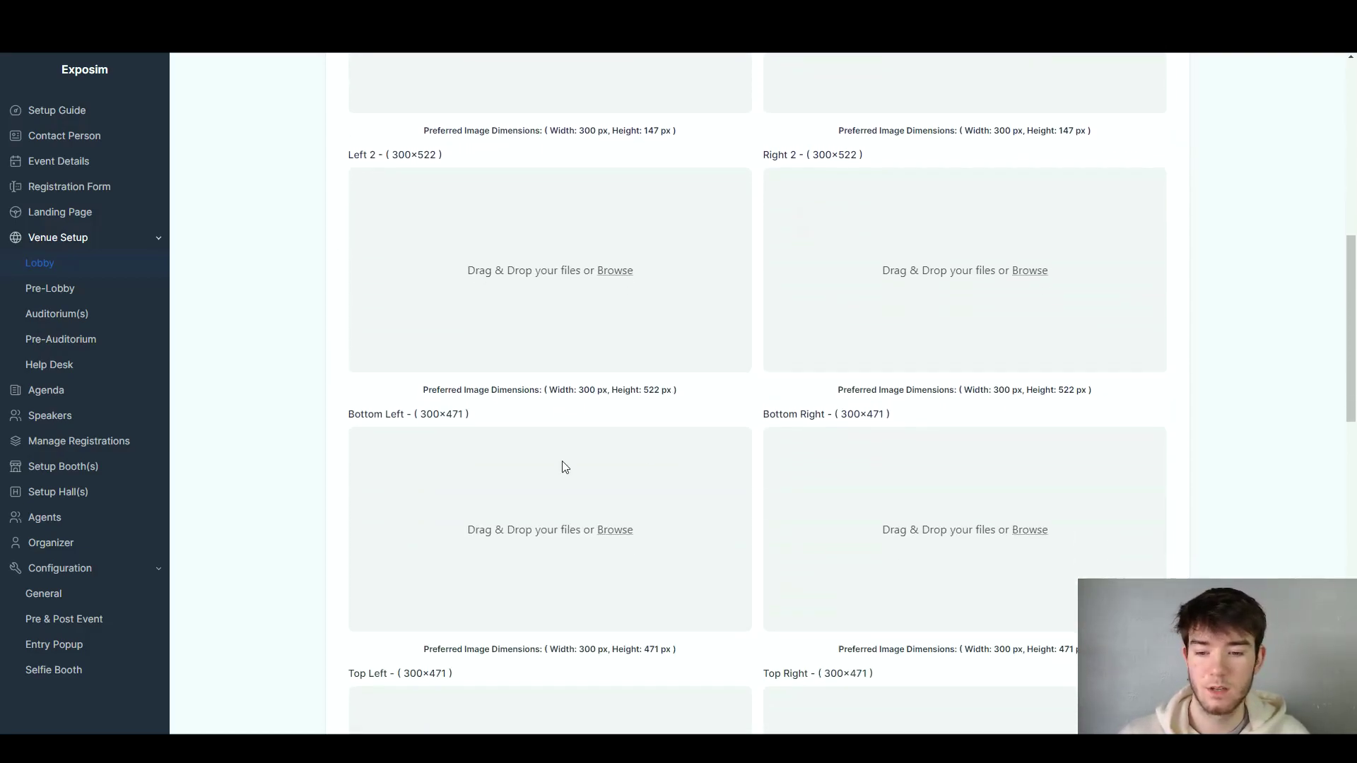
scroll(816, 425, "down", 4)
scroll(820, 425, "down", 6)
scroll(515, 464, "down", 2)
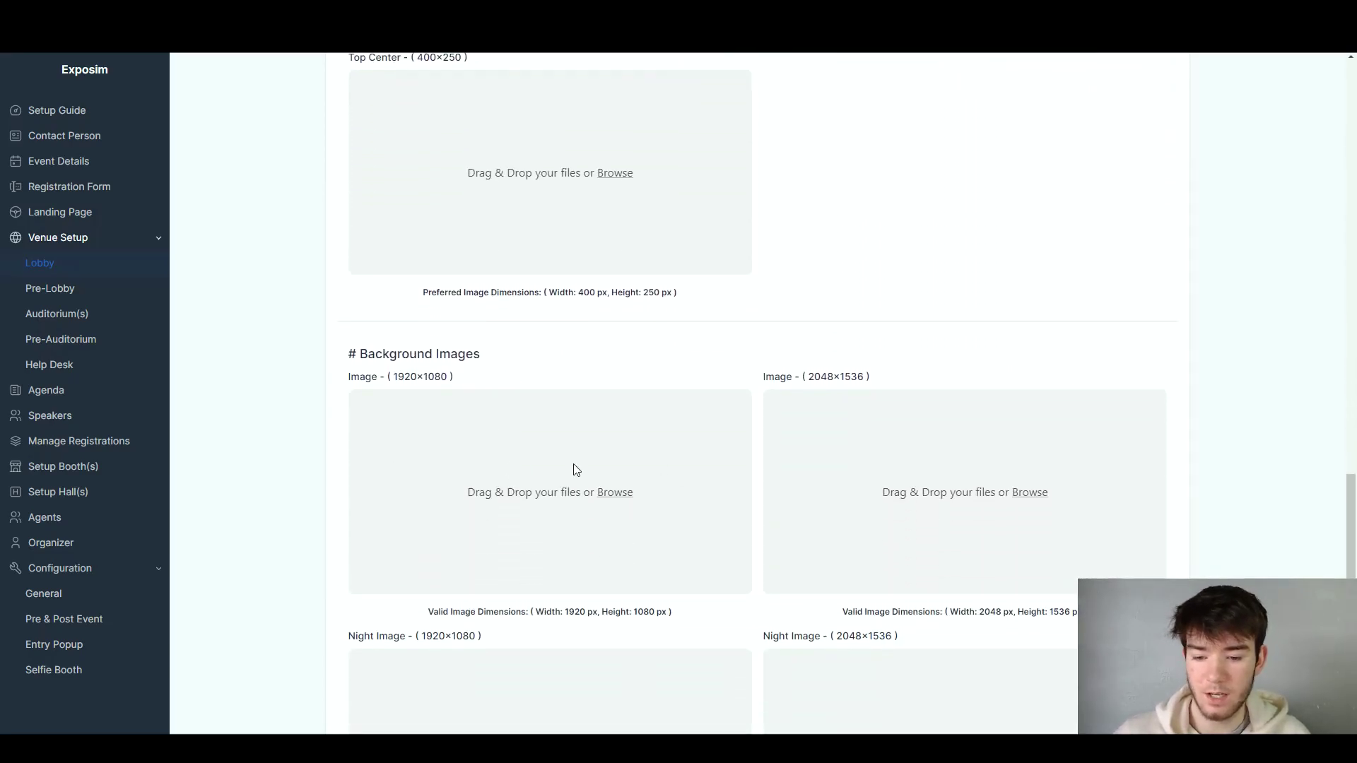
scroll(574, 470, "down", 2)
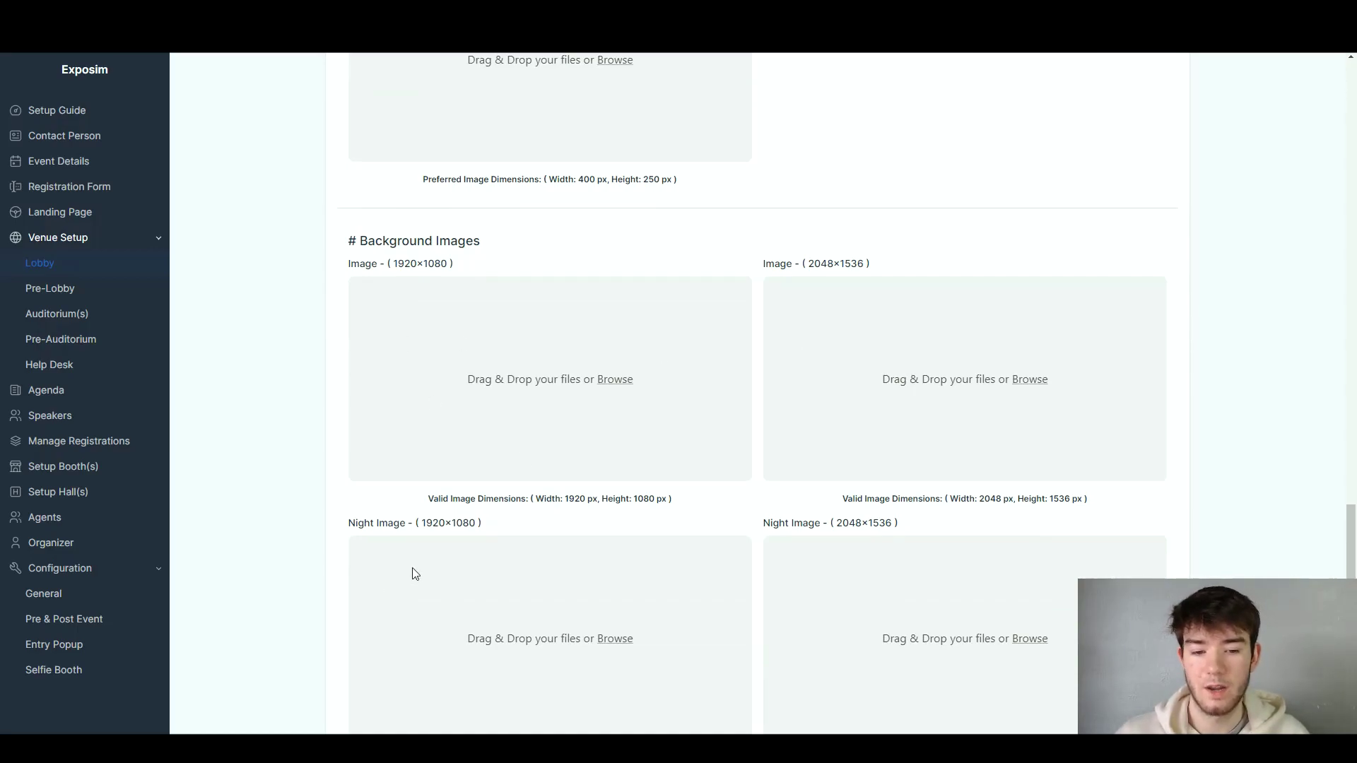
scroll(412, 573, "down", 2)
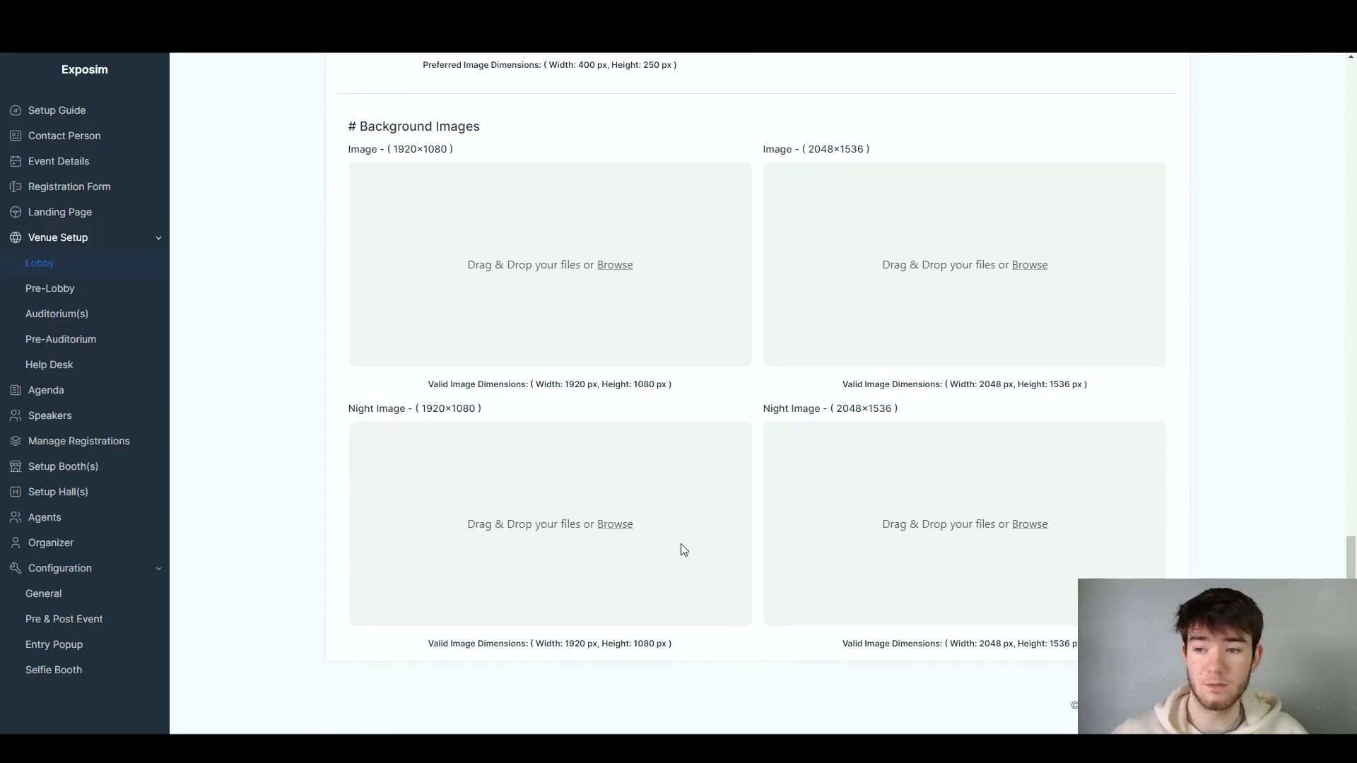
scroll(684, 550, "up", 3)
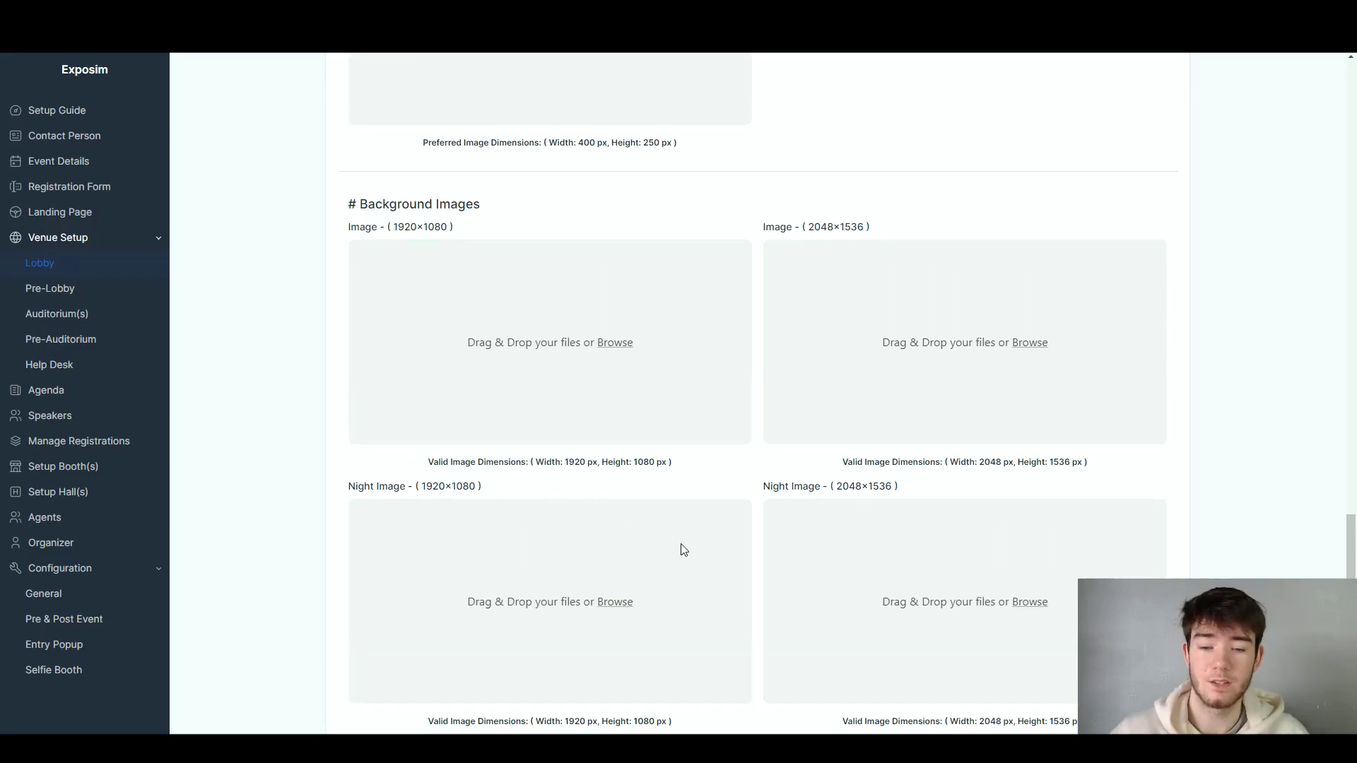
left_click_drag(1349, 518, 1349, 100)
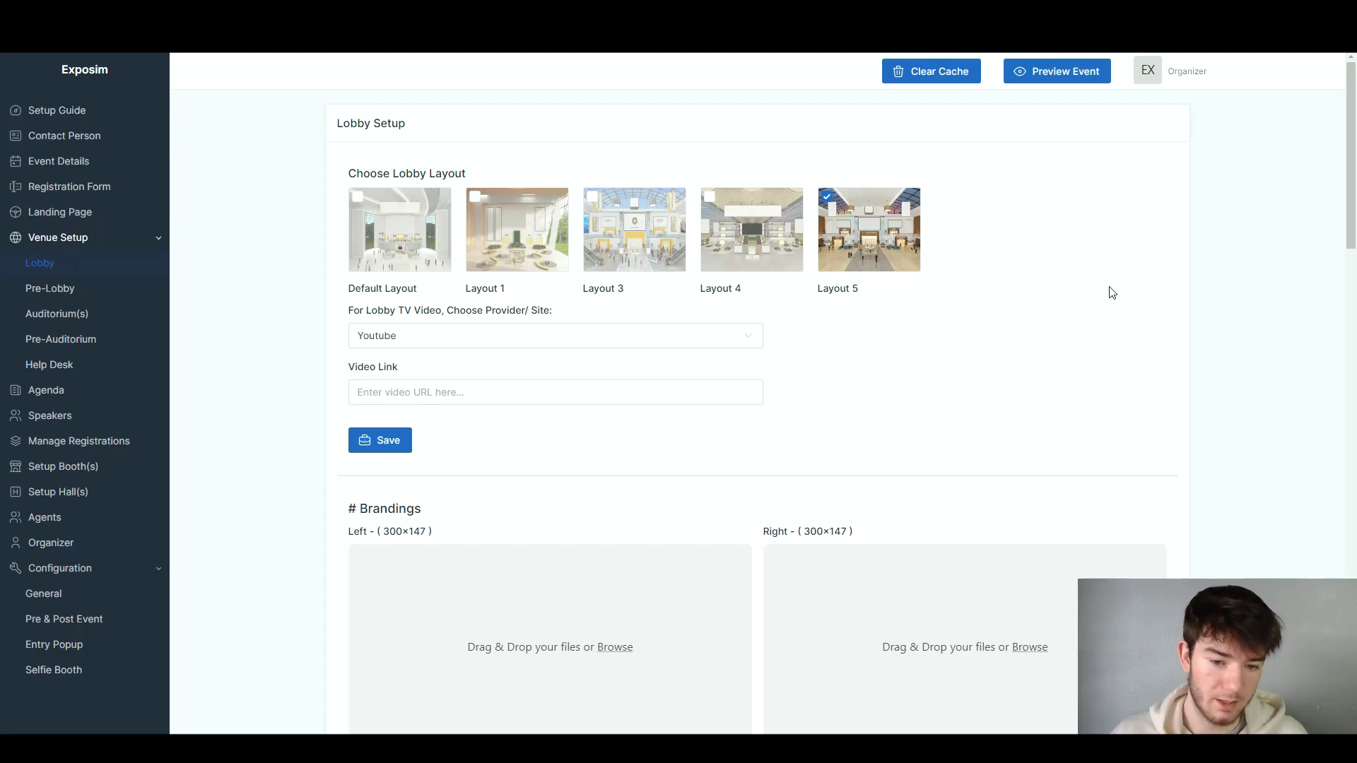
Step: View the pre-lobby image setup, and open the auditorium setup to check the auditorium choices with Auditorium 1 kept selected
left_click(61, 288)
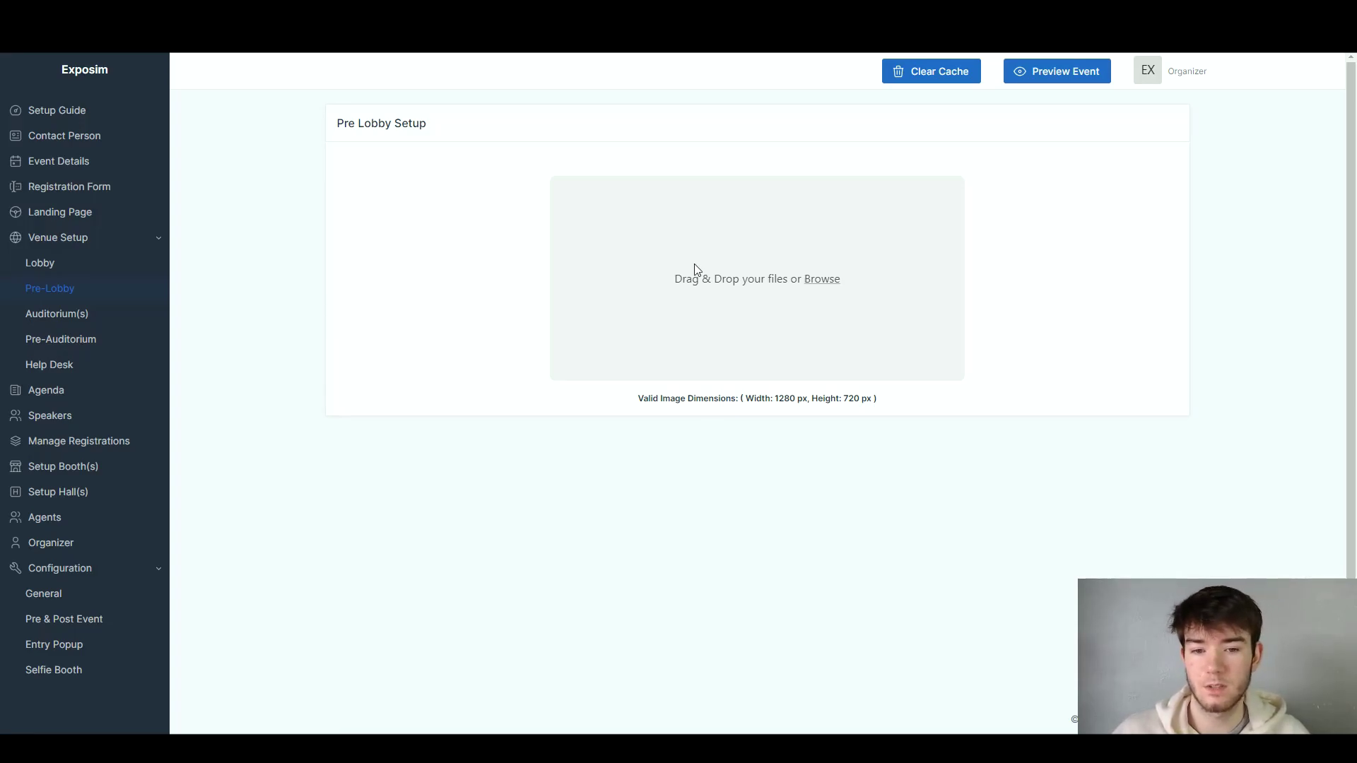
left_click(119, 312)
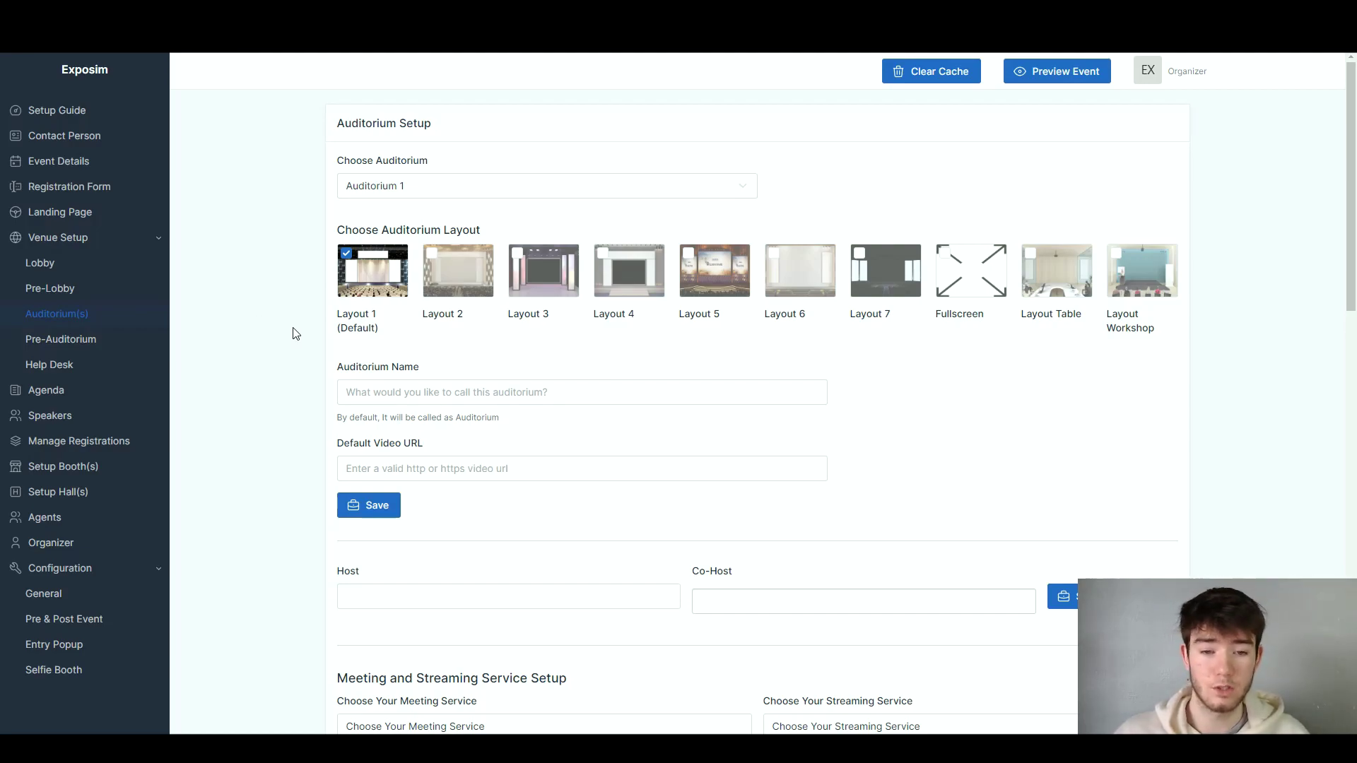
left_click(435, 189)
left_click(437, 195)
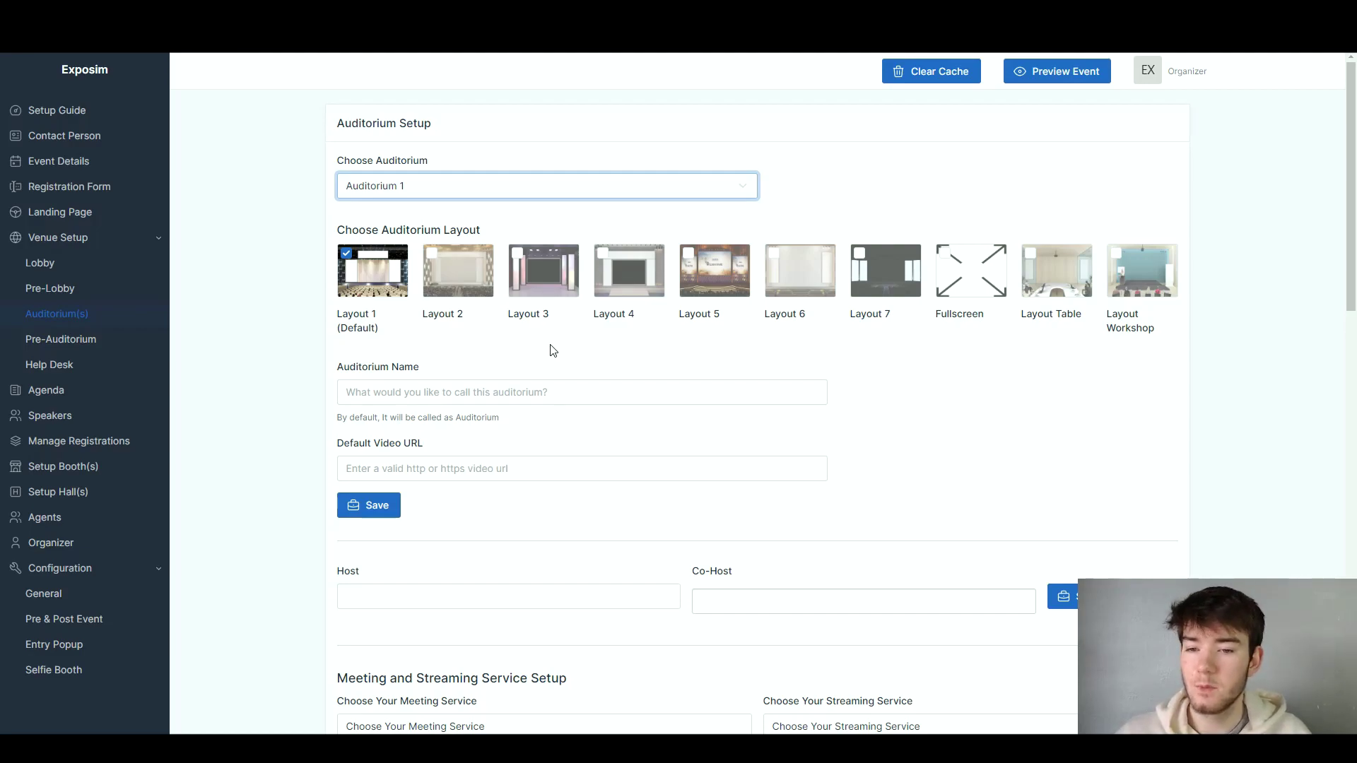
Step: Choose Layout 4 for Auditorium 1 and enter Reviews as the auditorium name
left_click(631, 284)
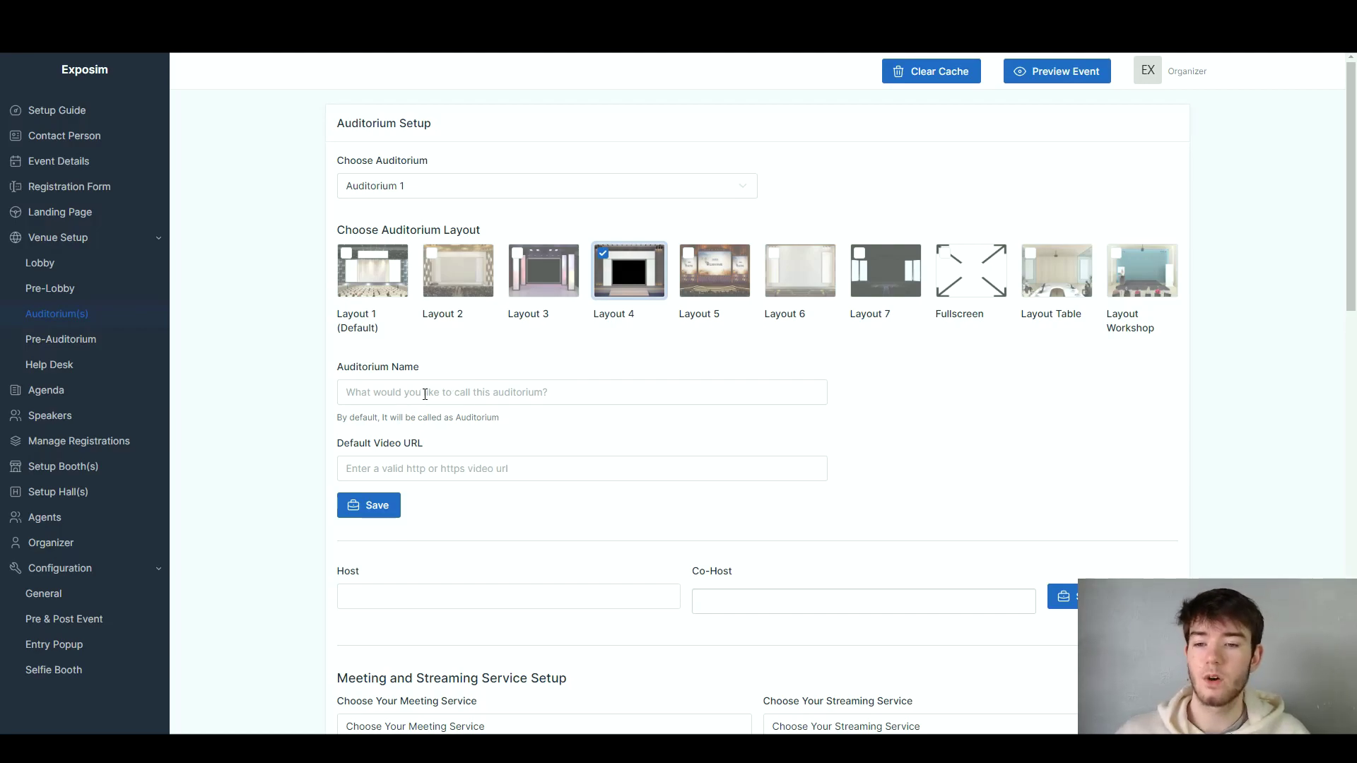
left_click(513, 385)
type("Reviews")
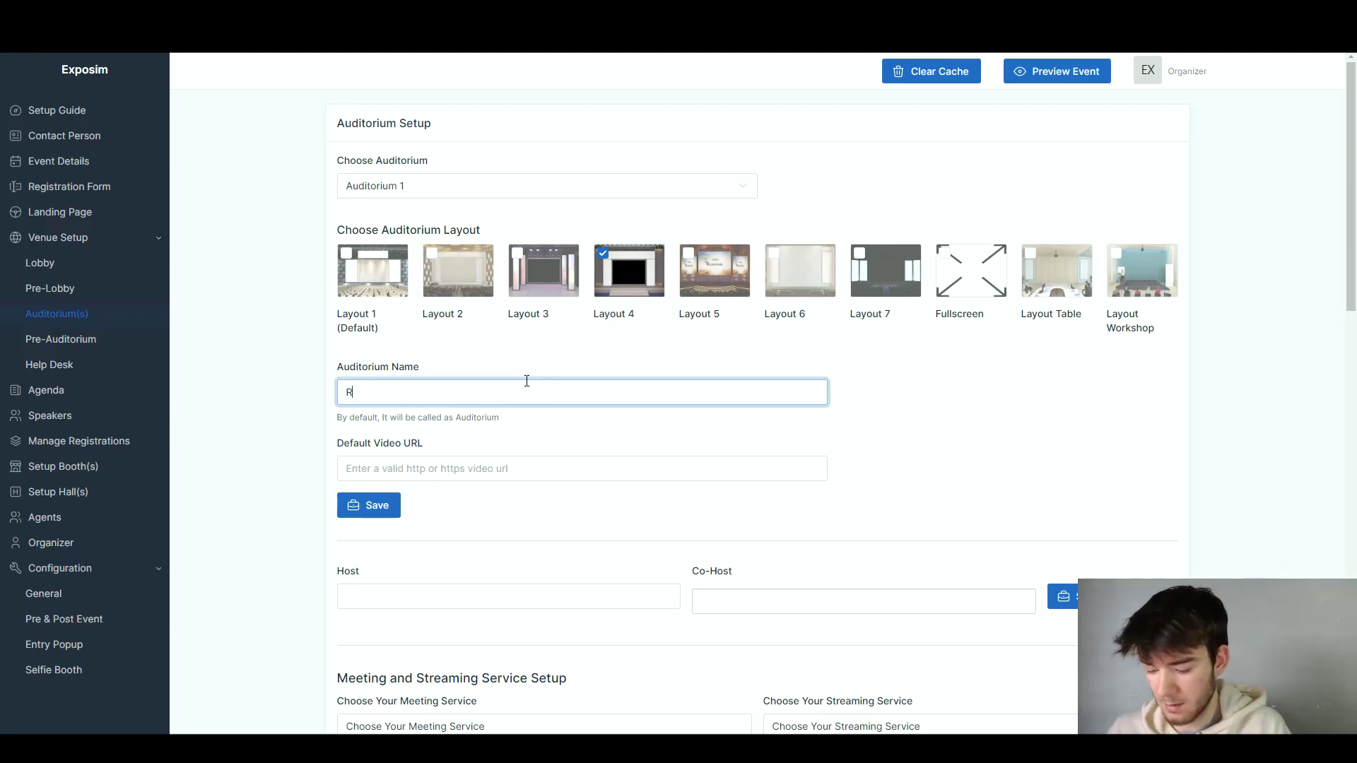
left_click(562, 433)
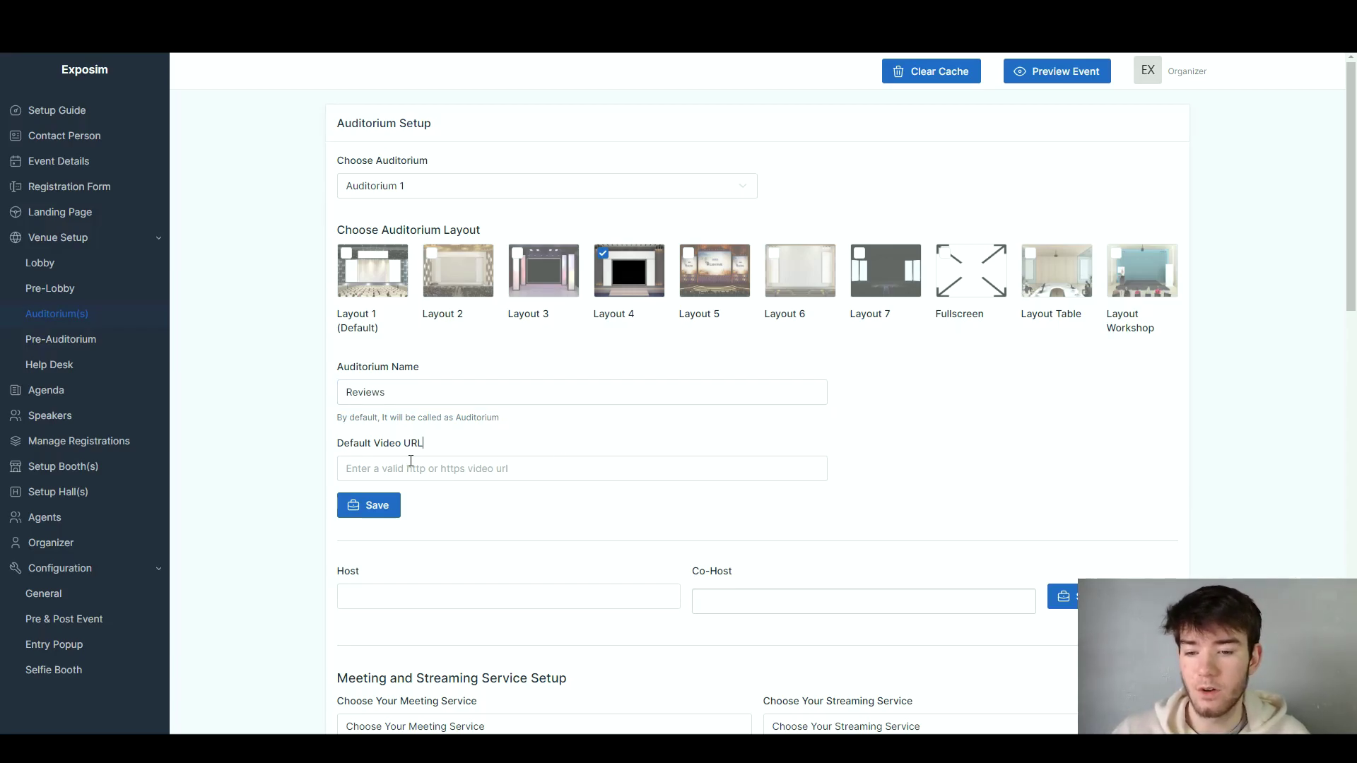
Step: Review the auditorium's host, meeting and streaming service, notification time and branding settings
scroll(482, 479, "down", 2)
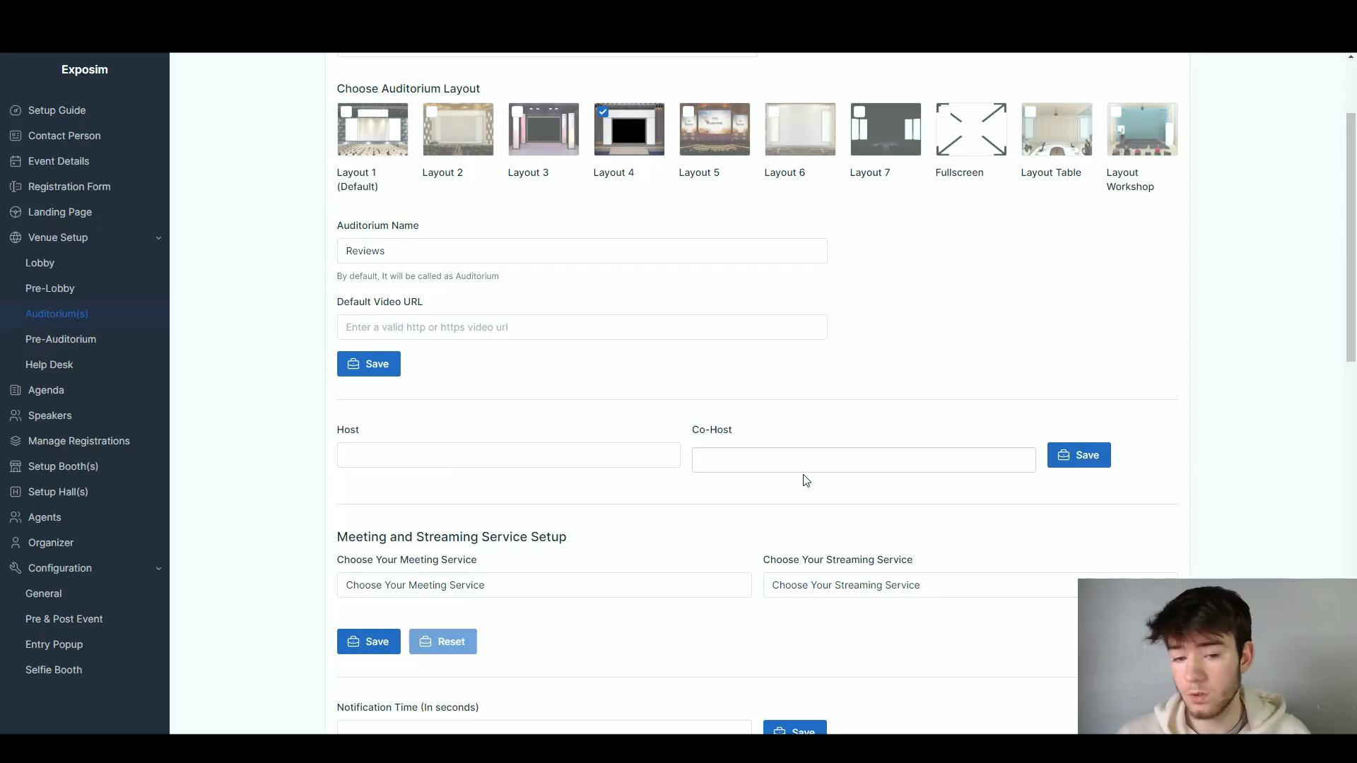
scroll(407, 438, "down", 2)
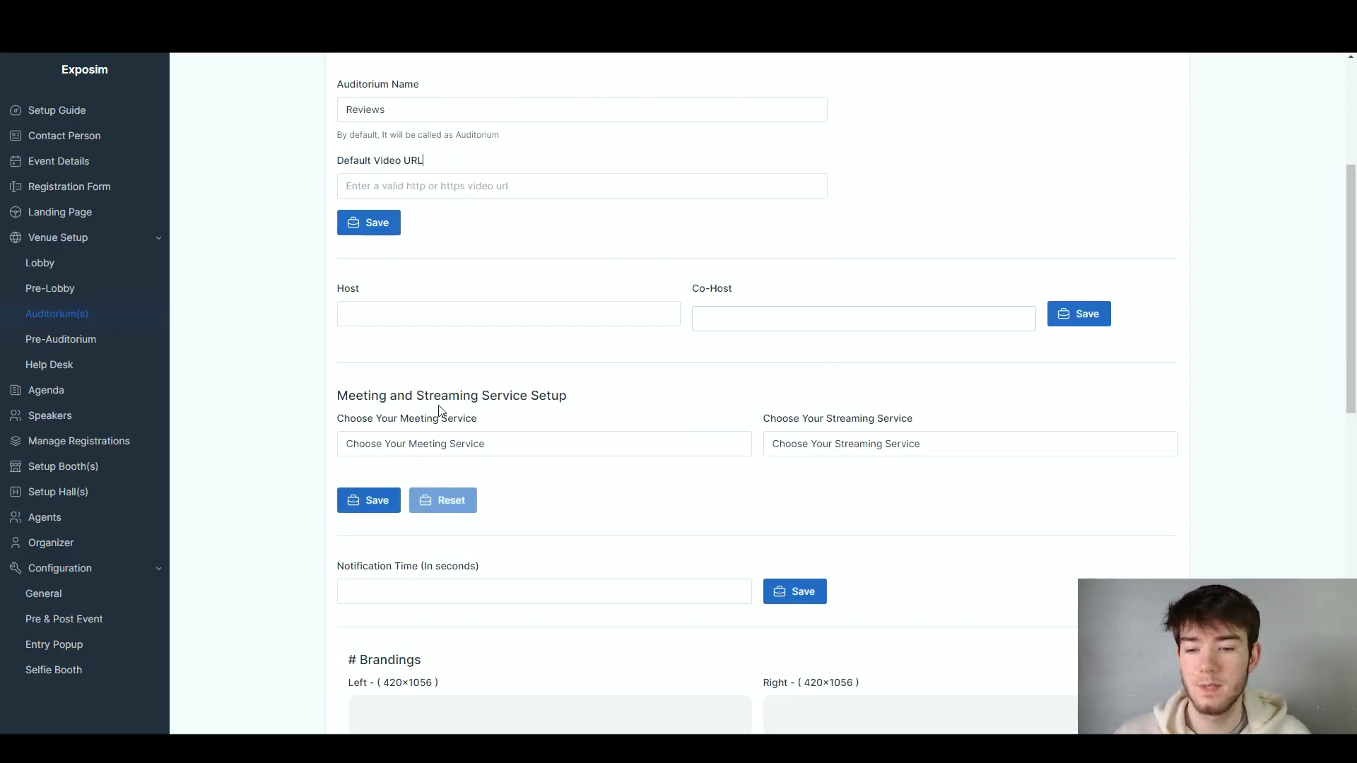
scroll(529, 415, "down", 4)
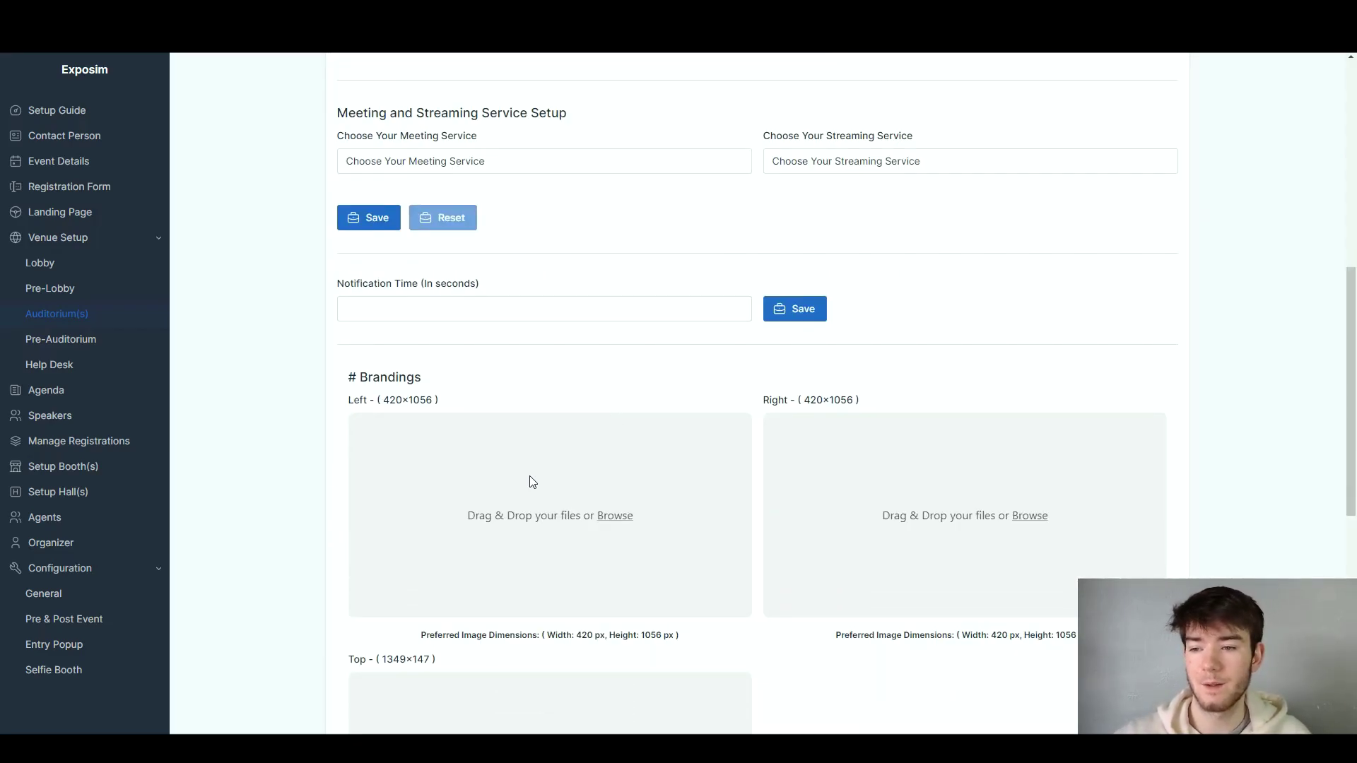
Step: Open the pre-auditorium configuration and check its branding image slots and valid image dimensions
left_click(81, 346)
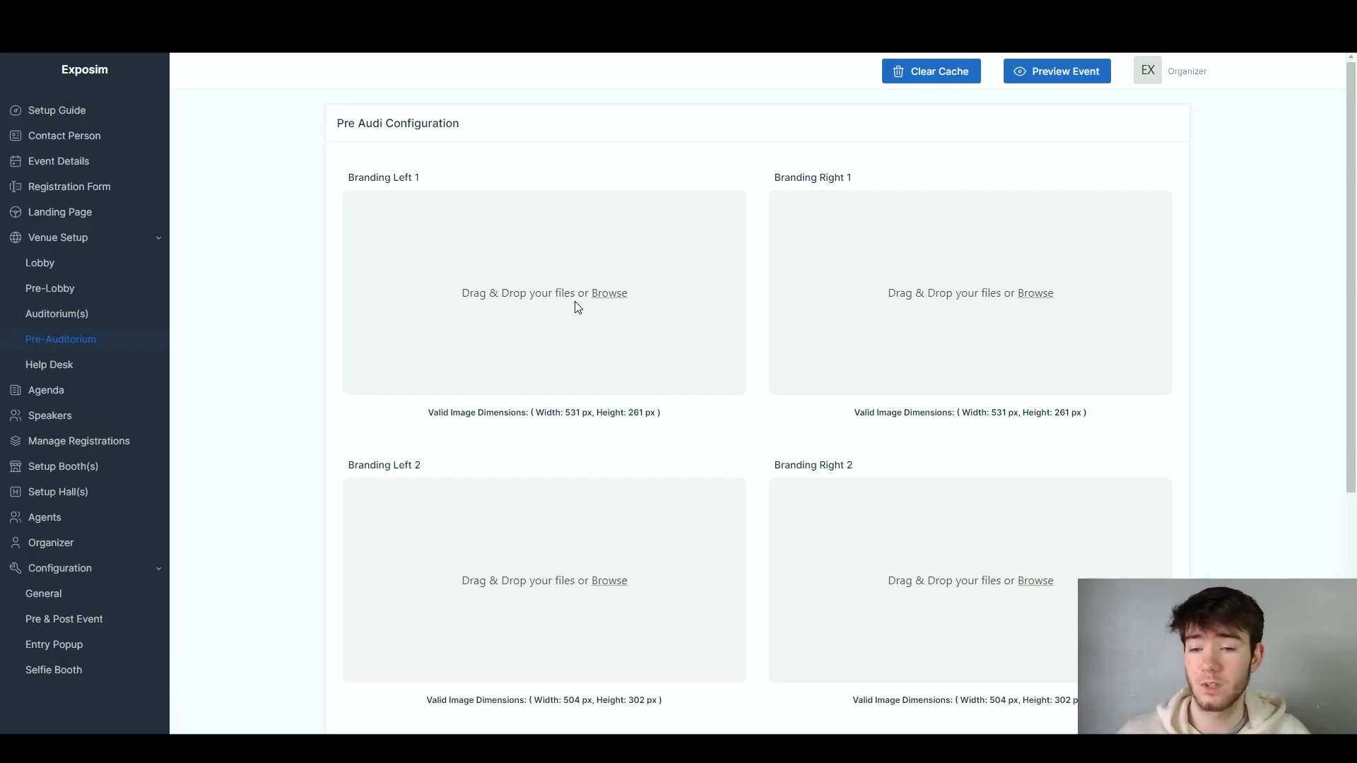
scroll(575, 304, "down", 2)
scroll(574, 304, "up", 2)
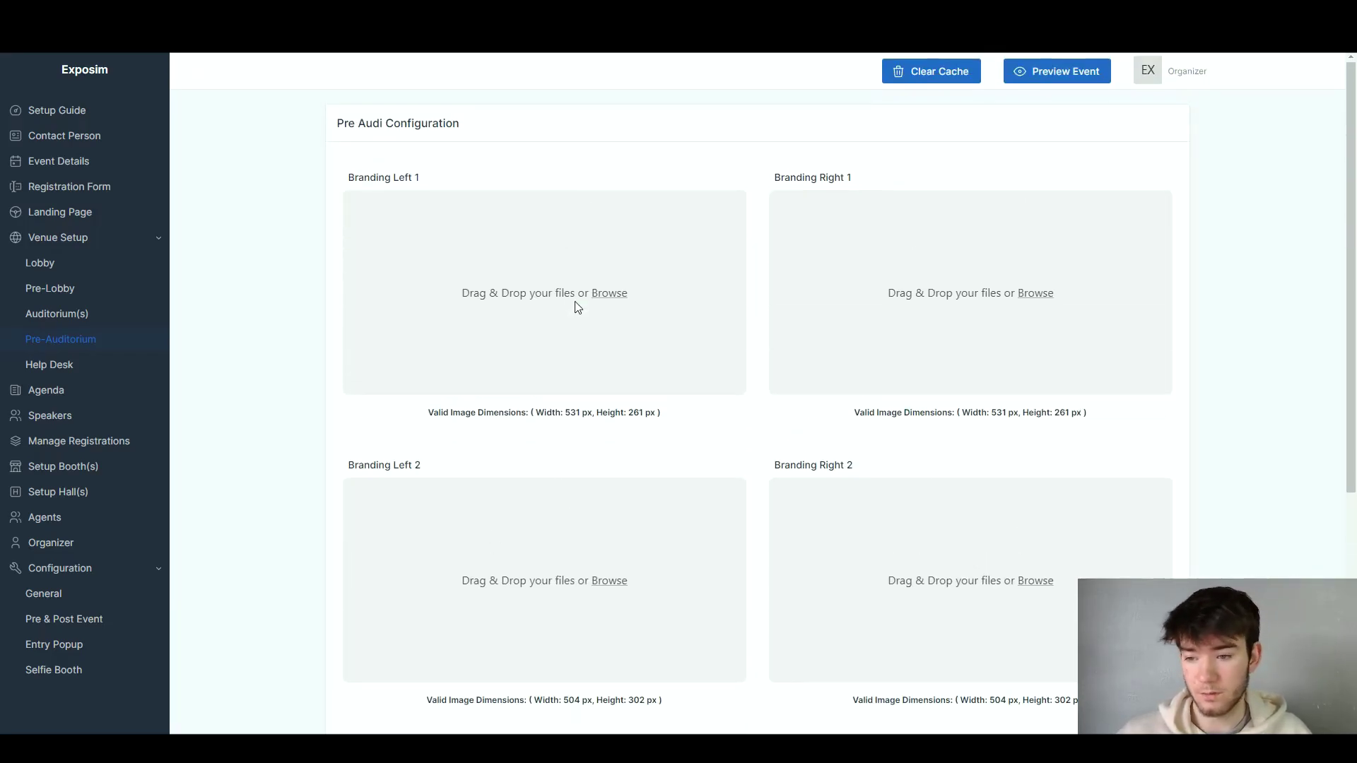
Step: Open the help desk setup and review its layout, brochure, video URL, branding and background image options
left_click(93, 367)
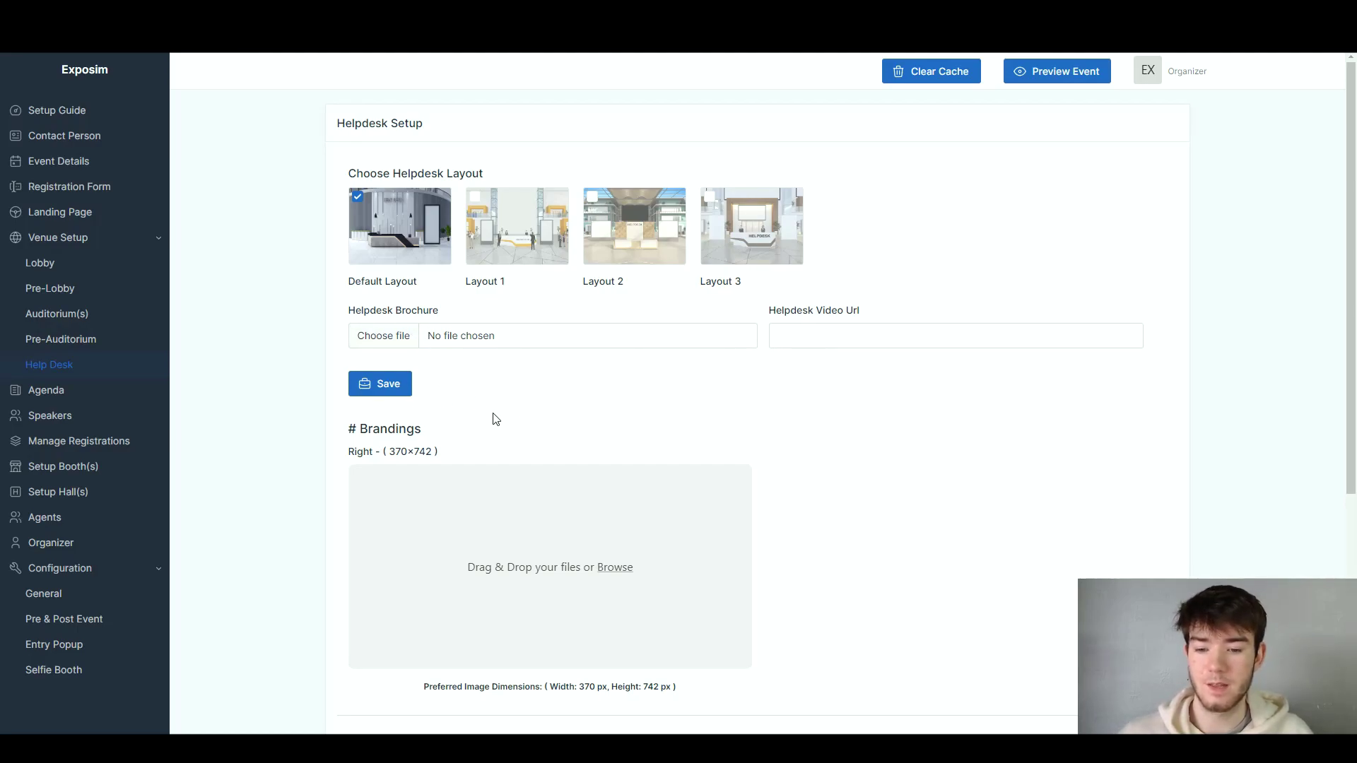
scroll(523, 417, "down", 5)
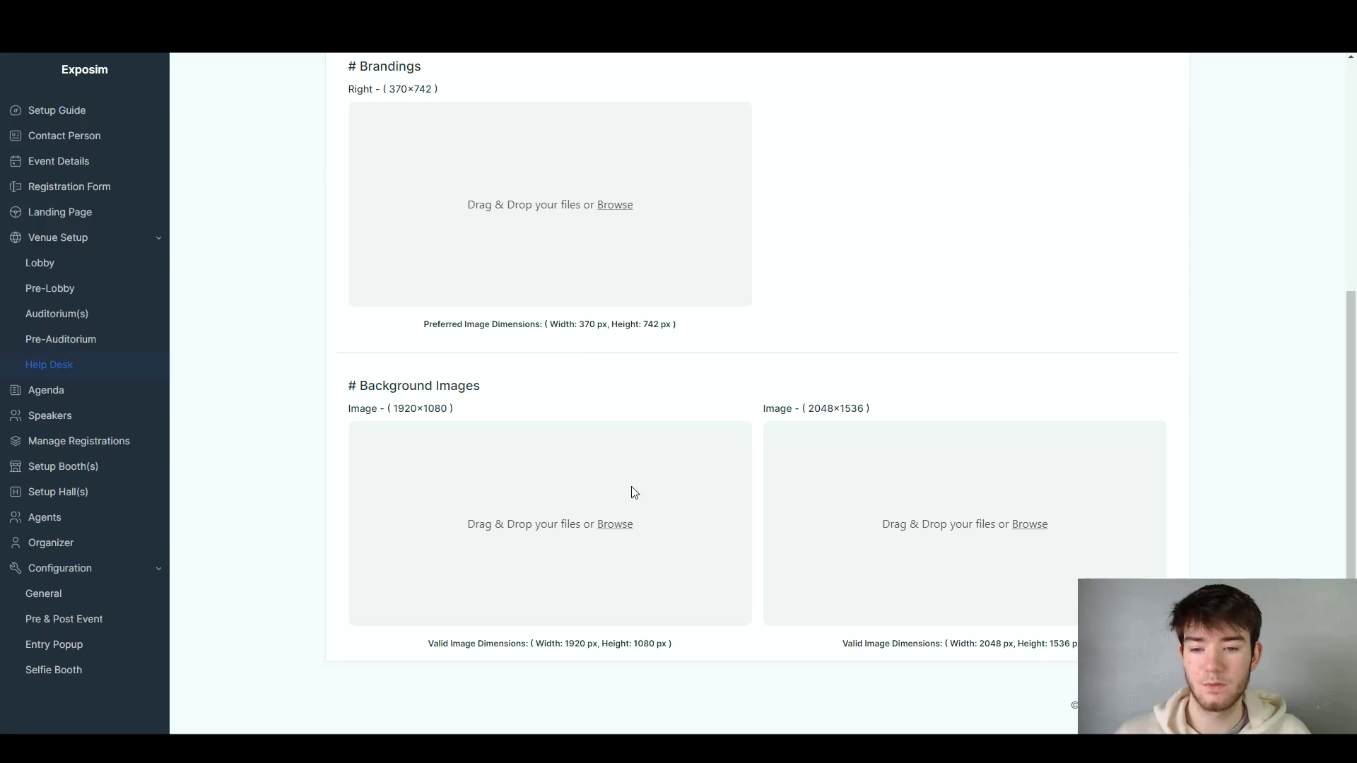
scroll(633, 491, "up", 3)
scroll(682, 477, "down", 2)
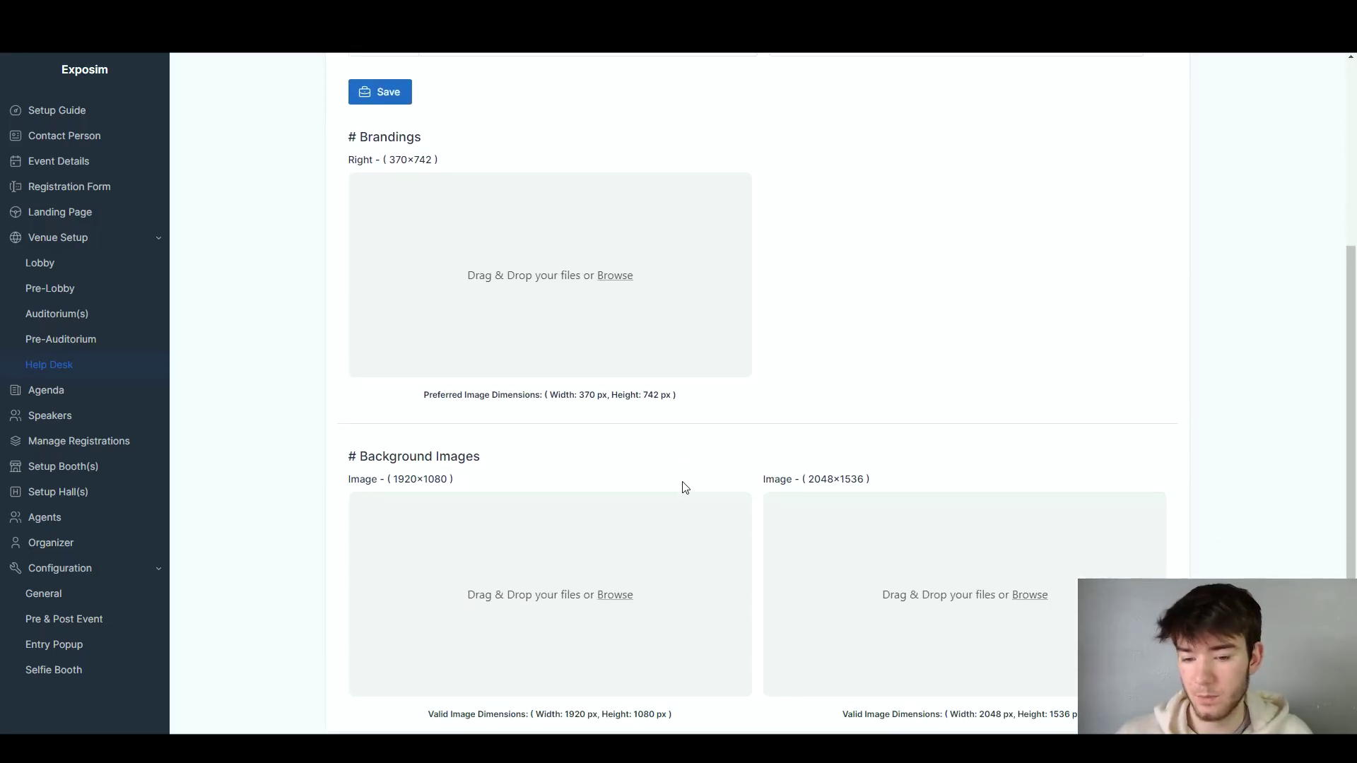
scroll(682, 484, "up", 5)
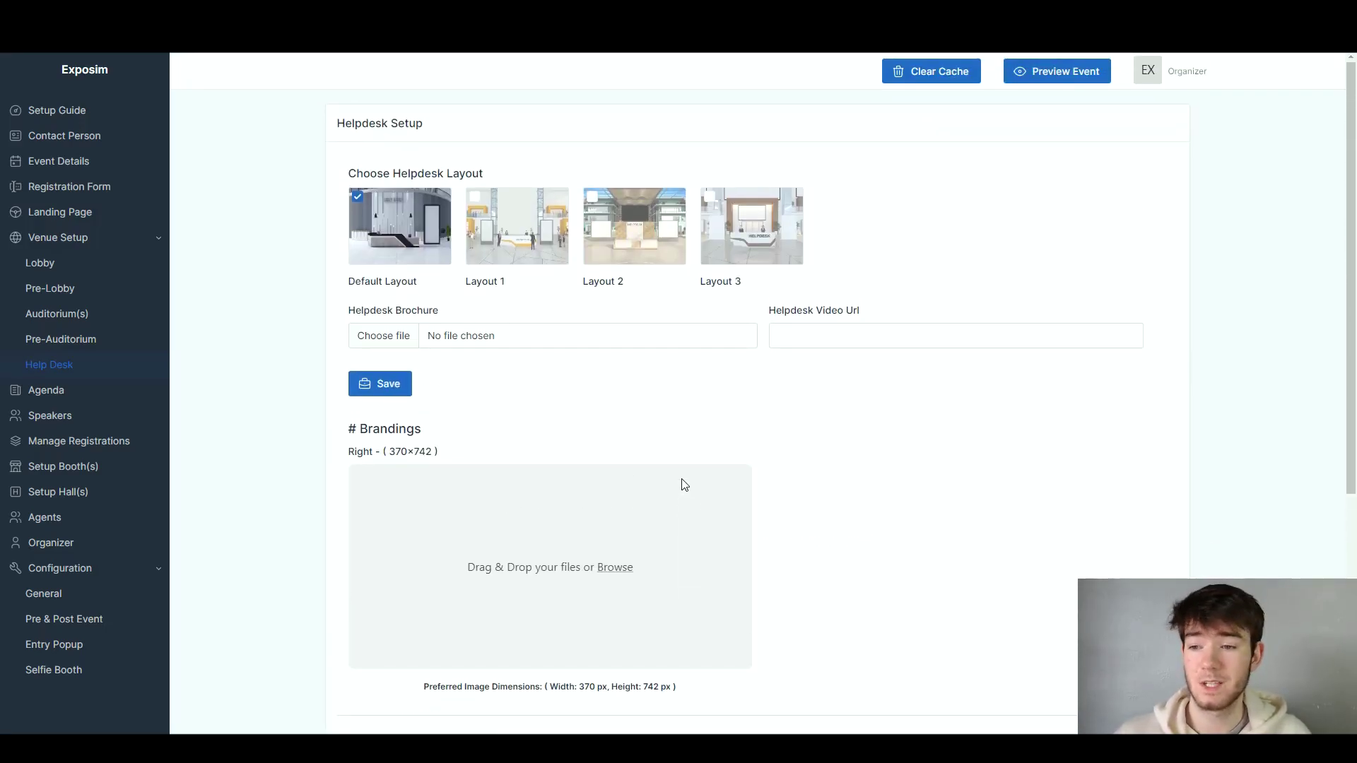
Step: Open a new agenda form and review its title, auditorium, video, details, date and speaker fields
left_click(46, 390)
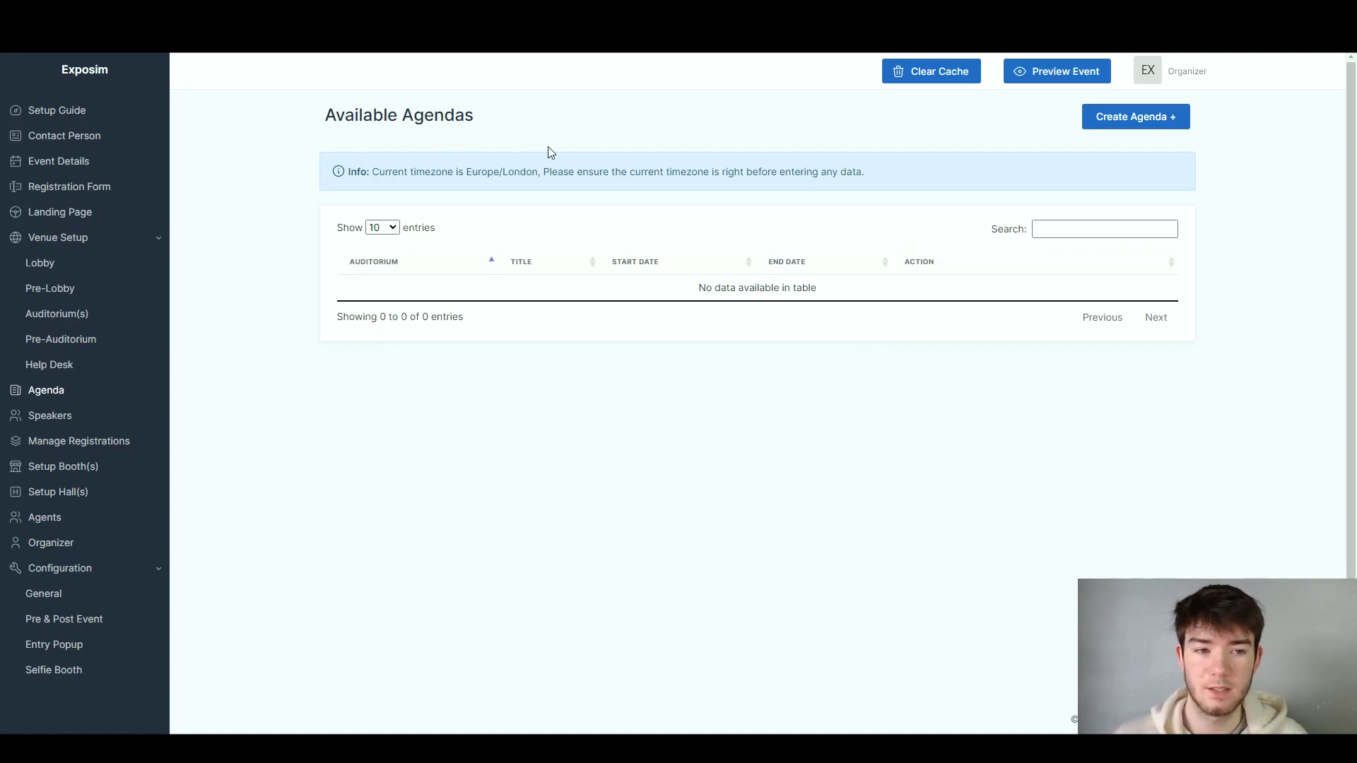
left_click(1134, 126)
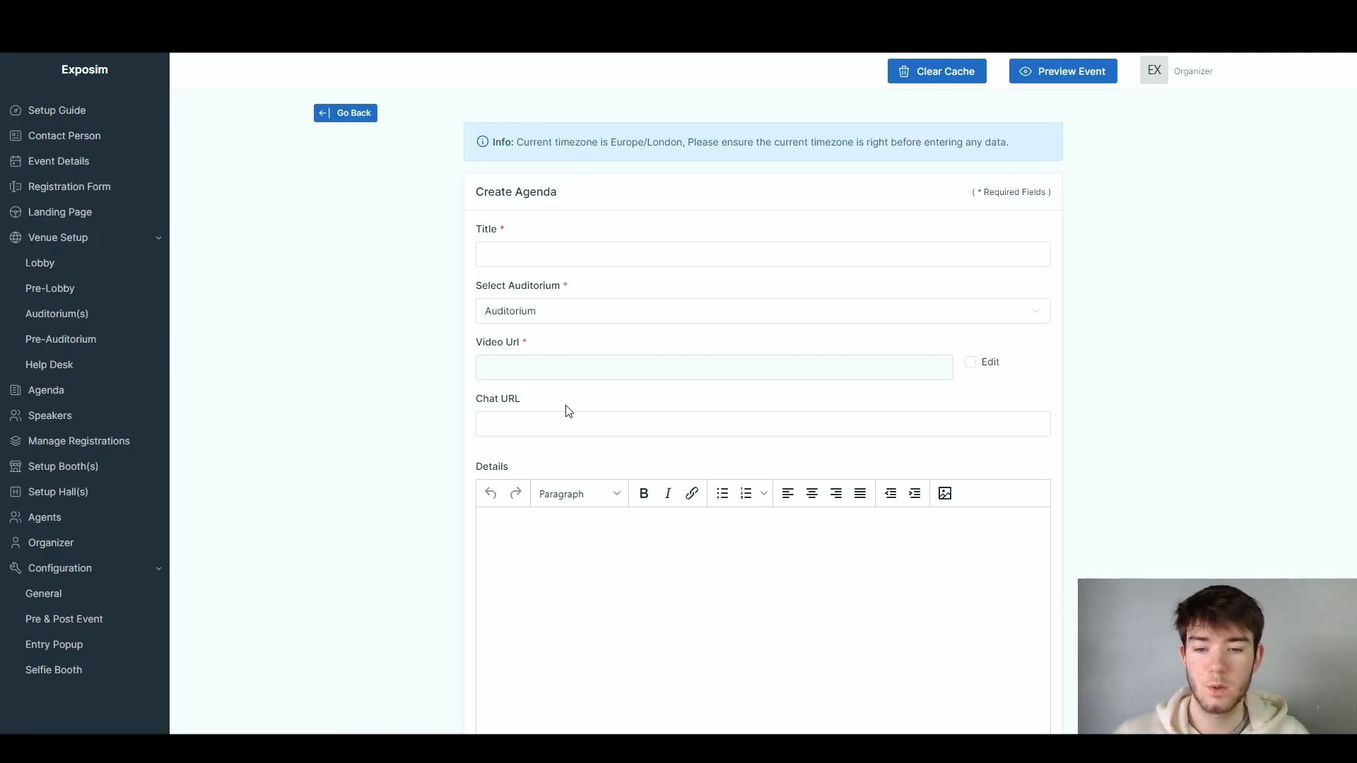
scroll(563, 413, "down", 3)
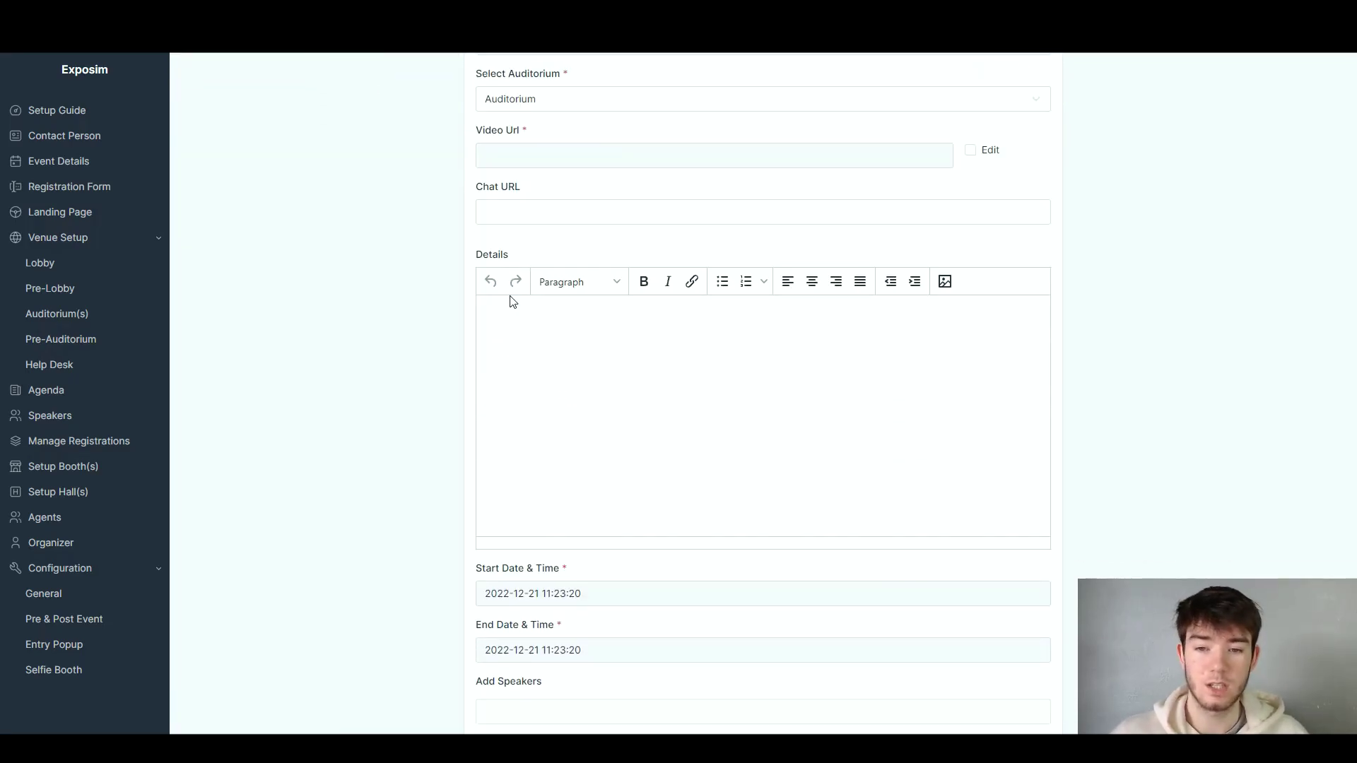
scroll(642, 412, "down", 2)
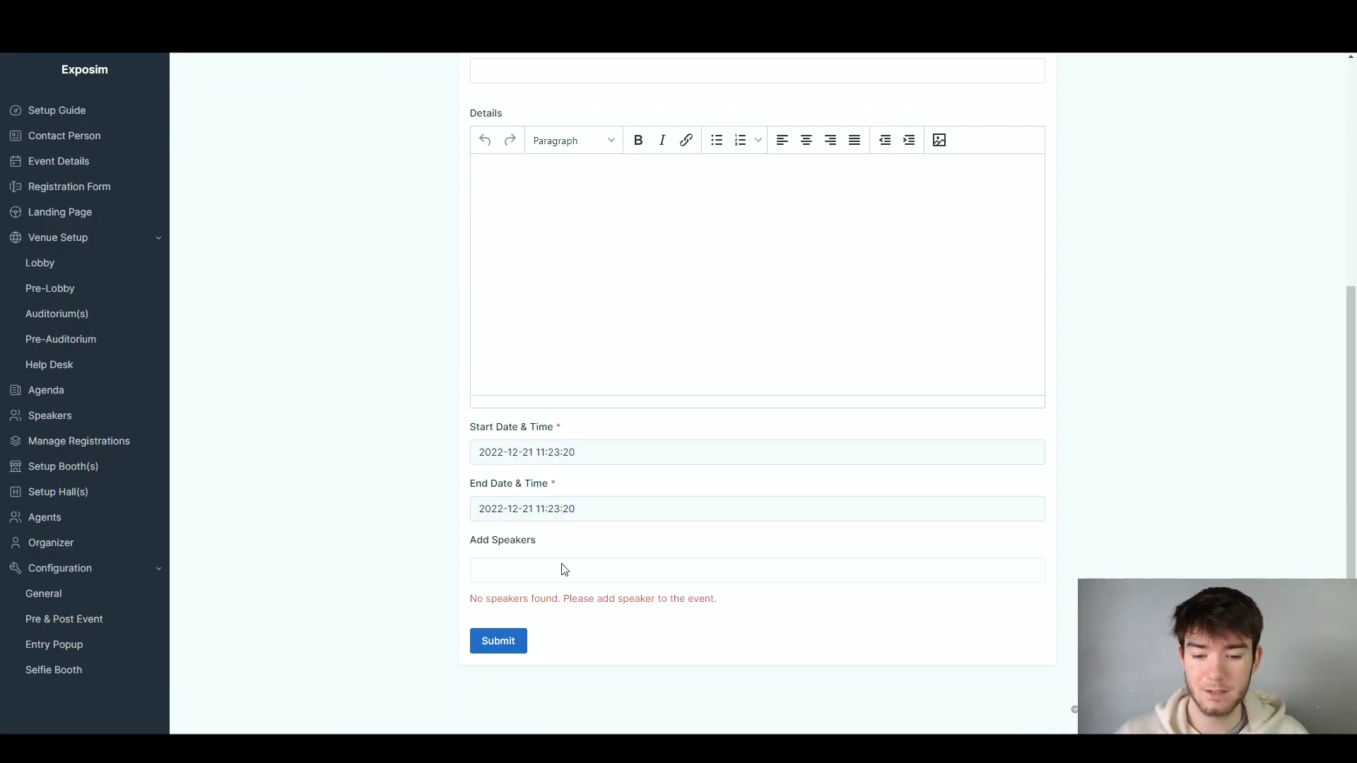
scroll(567, 569, "up", 1)
scroll(567, 570, "up", 5)
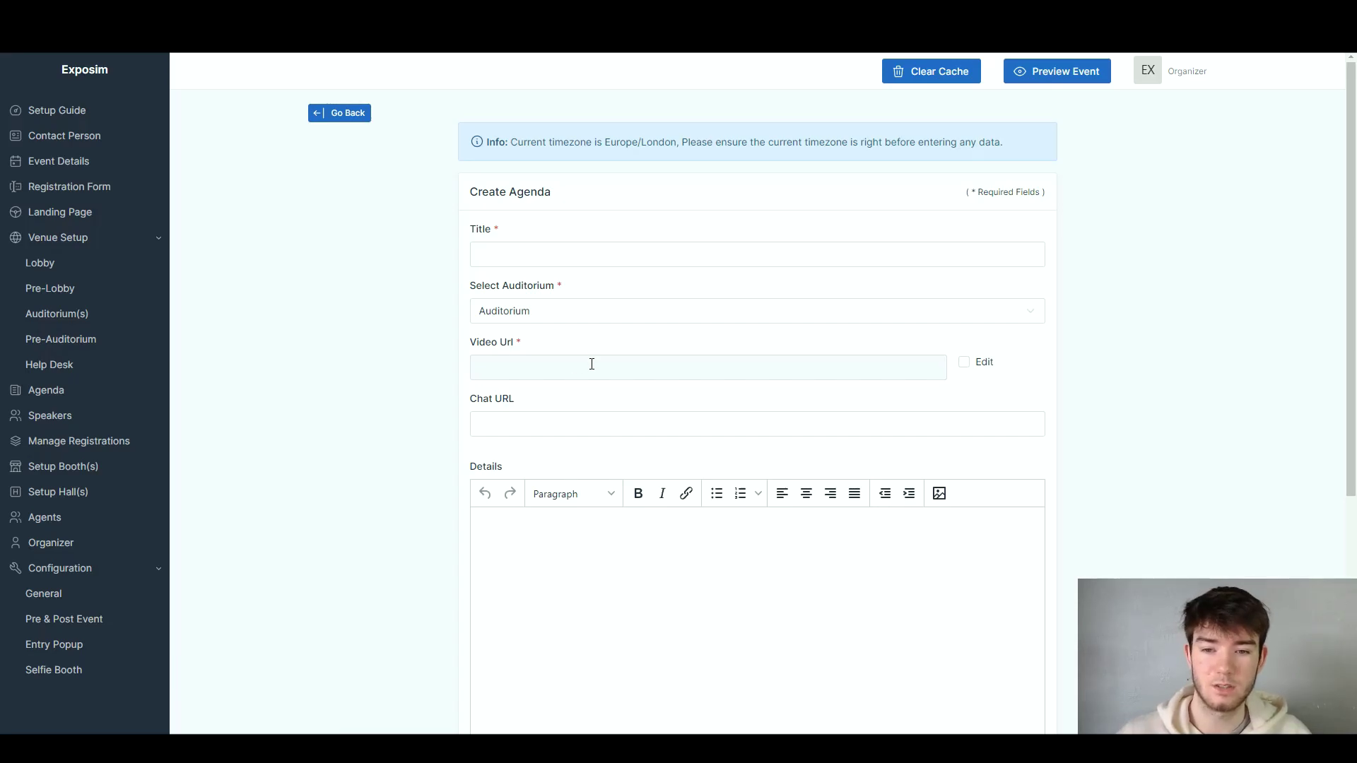
scroll(587, 364, "down", 6)
Step: Follow the agenda form's add-speaker link, open a new speaker form and review its profile, image and bio fields
left_click(509, 594)
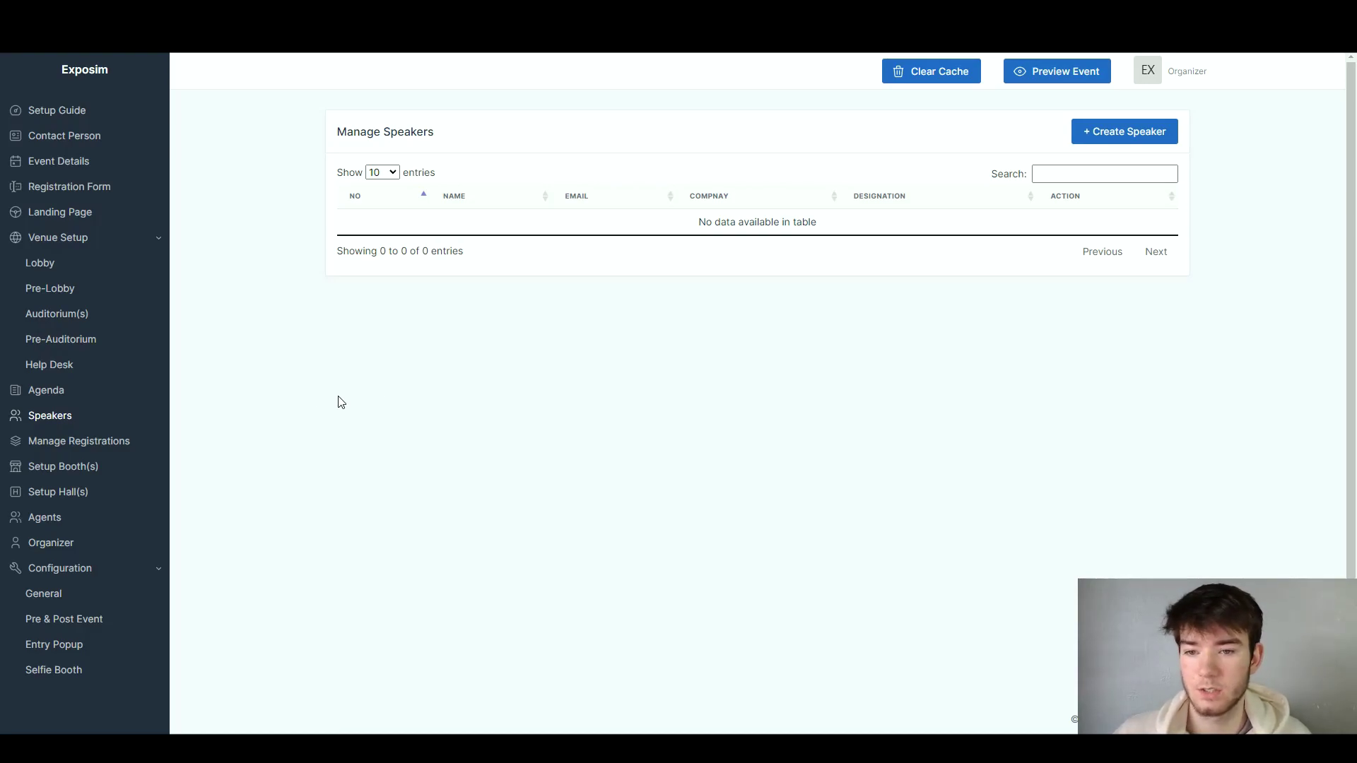
left_click(1113, 144)
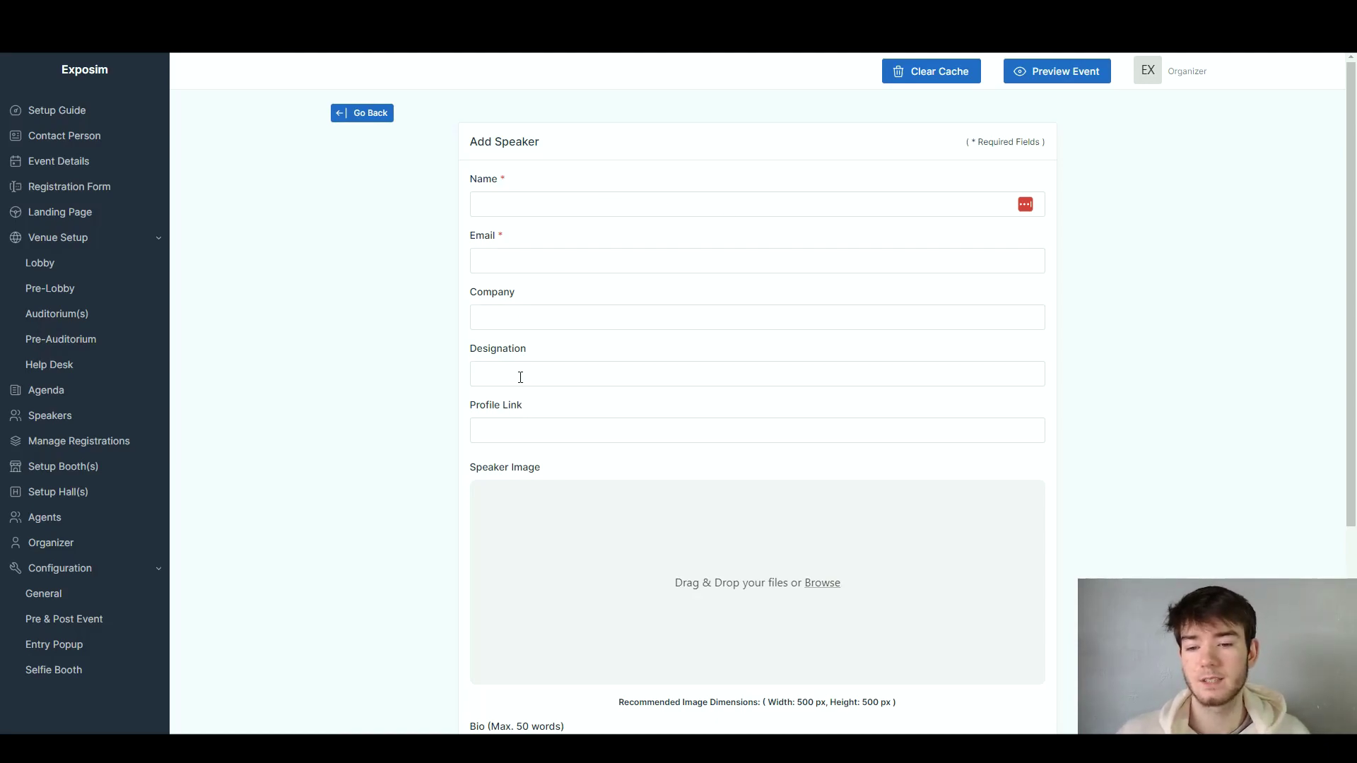
scroll(716, 495, "down", 1)
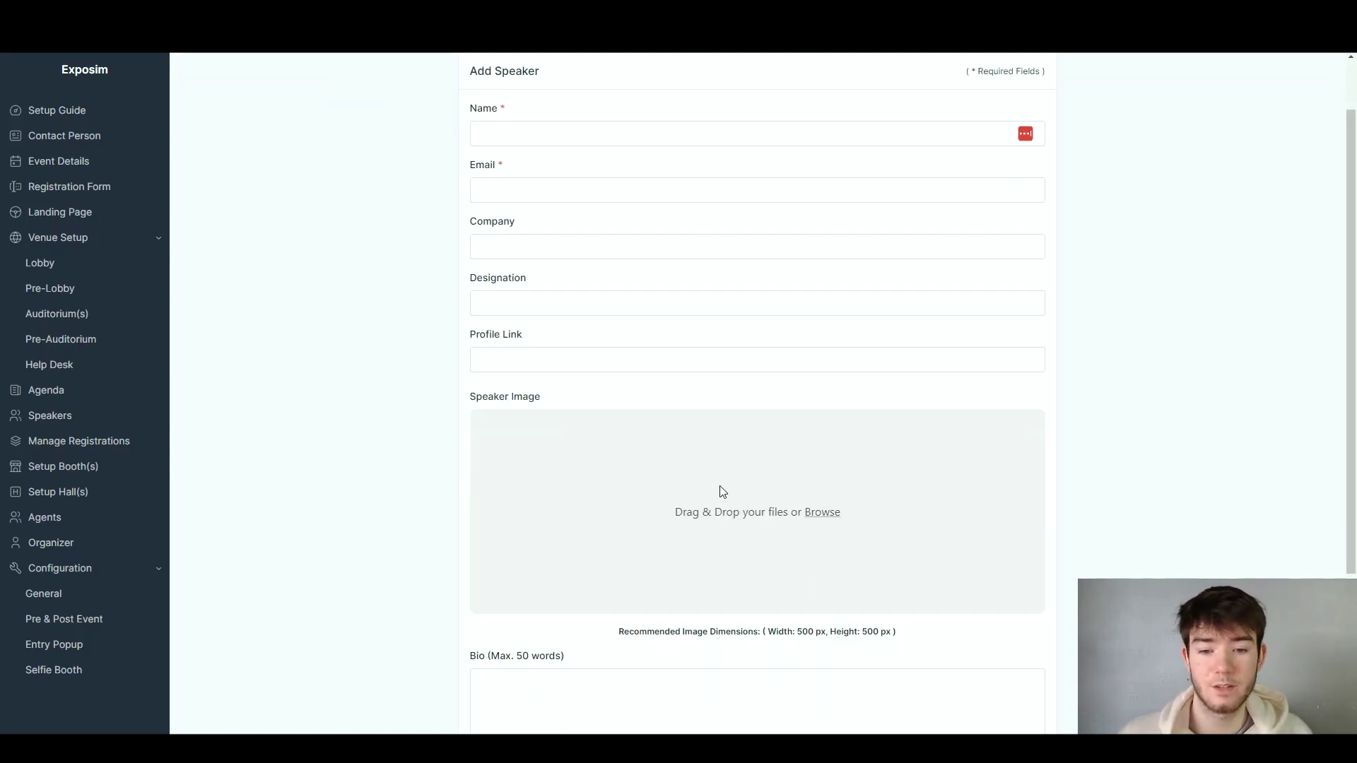
scroll(720, 488, "down", 3)
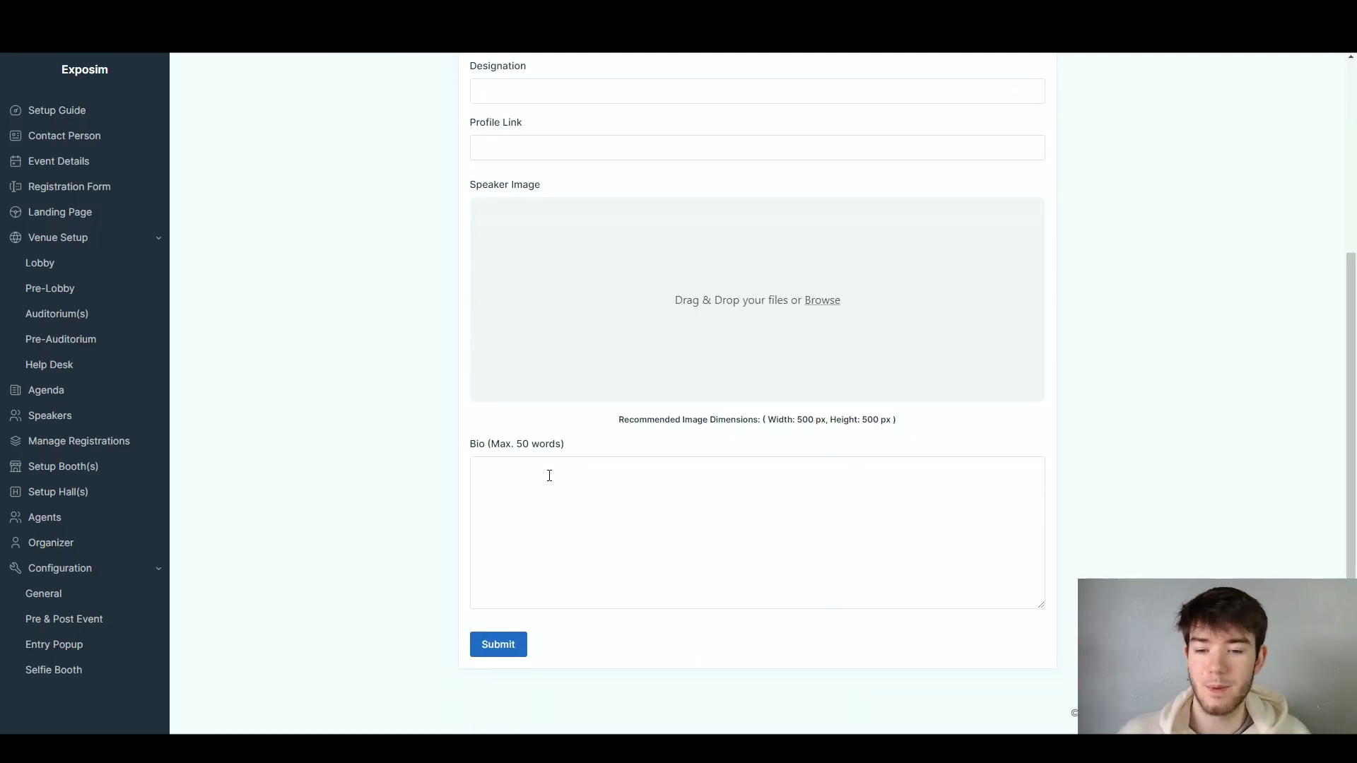
scroll(639, 616, "up", 2)
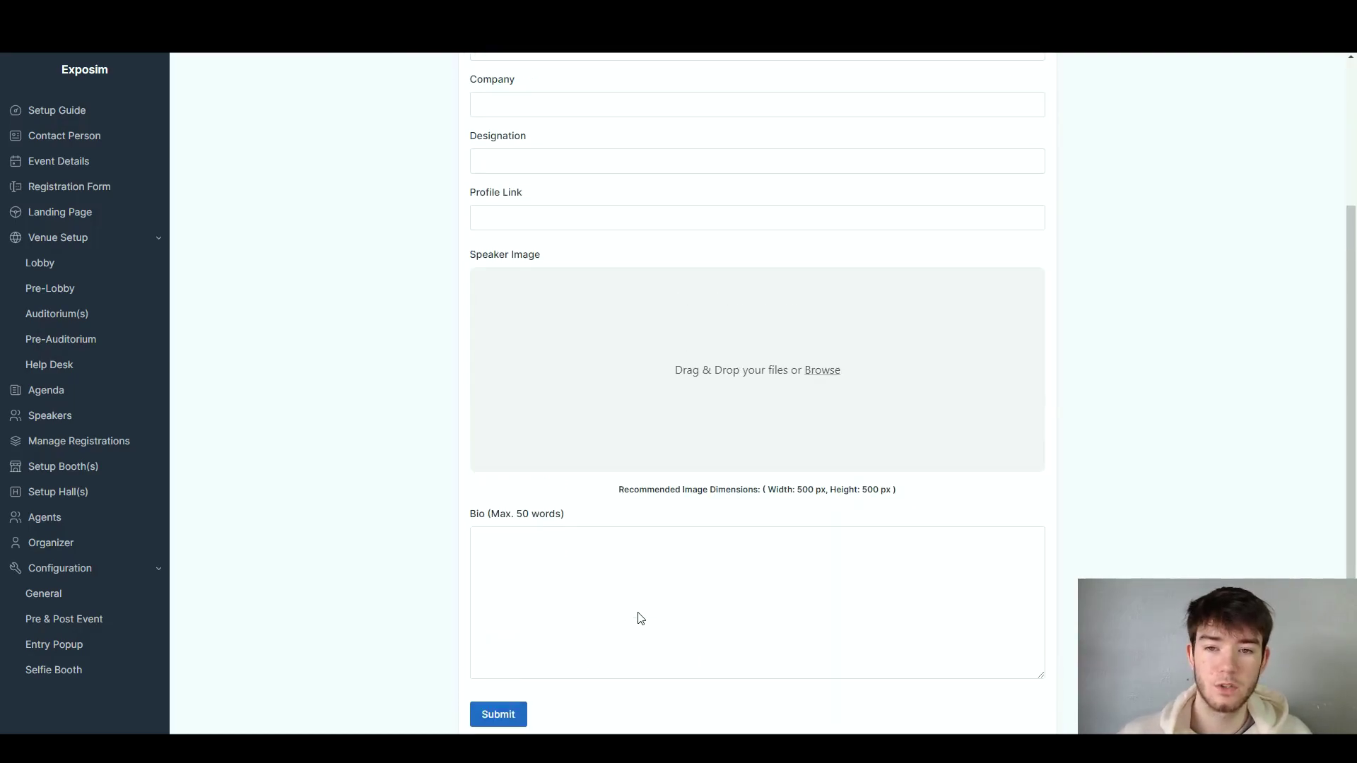
scroll(639, 608, "up", 2)
scroll(636, 612, "down", 4)
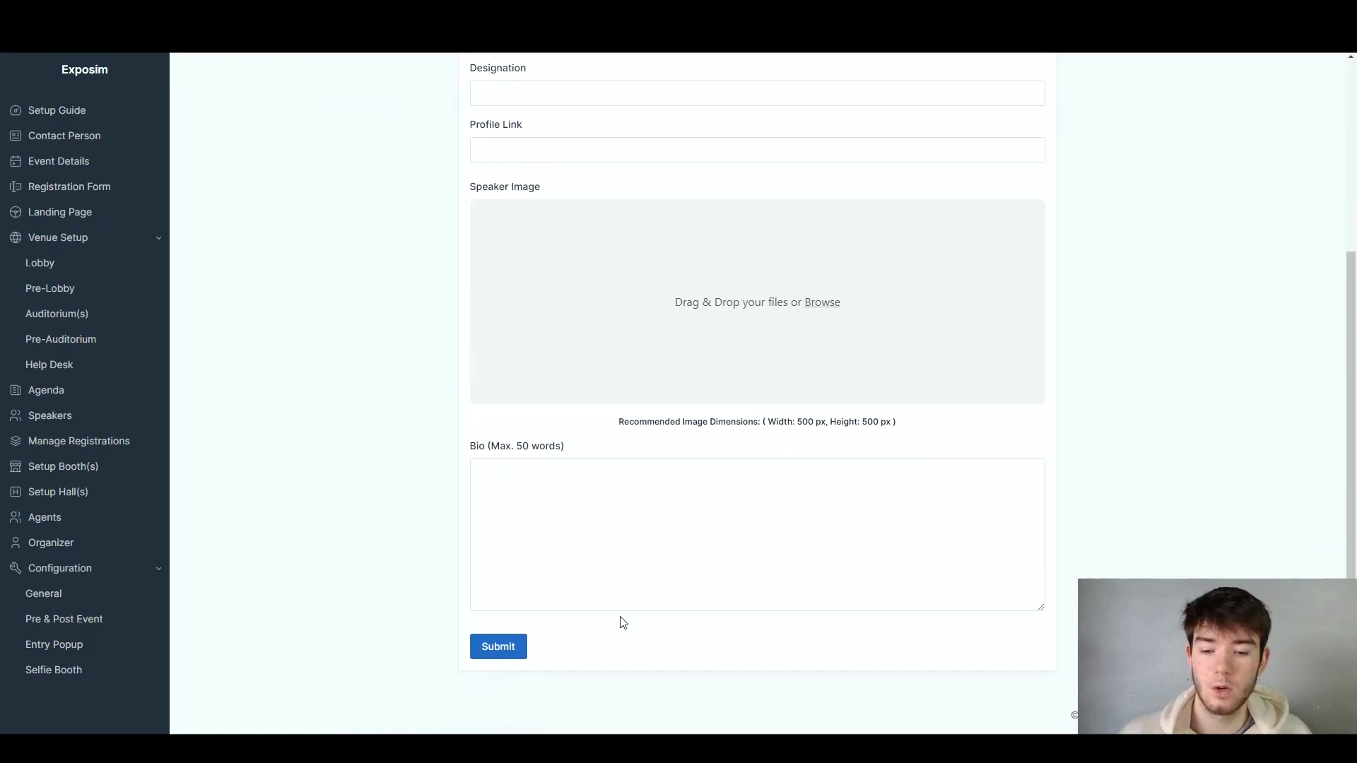
Step: View the list of registered visitors, and open a new booth form from the booth setup
left_click(120, 442)
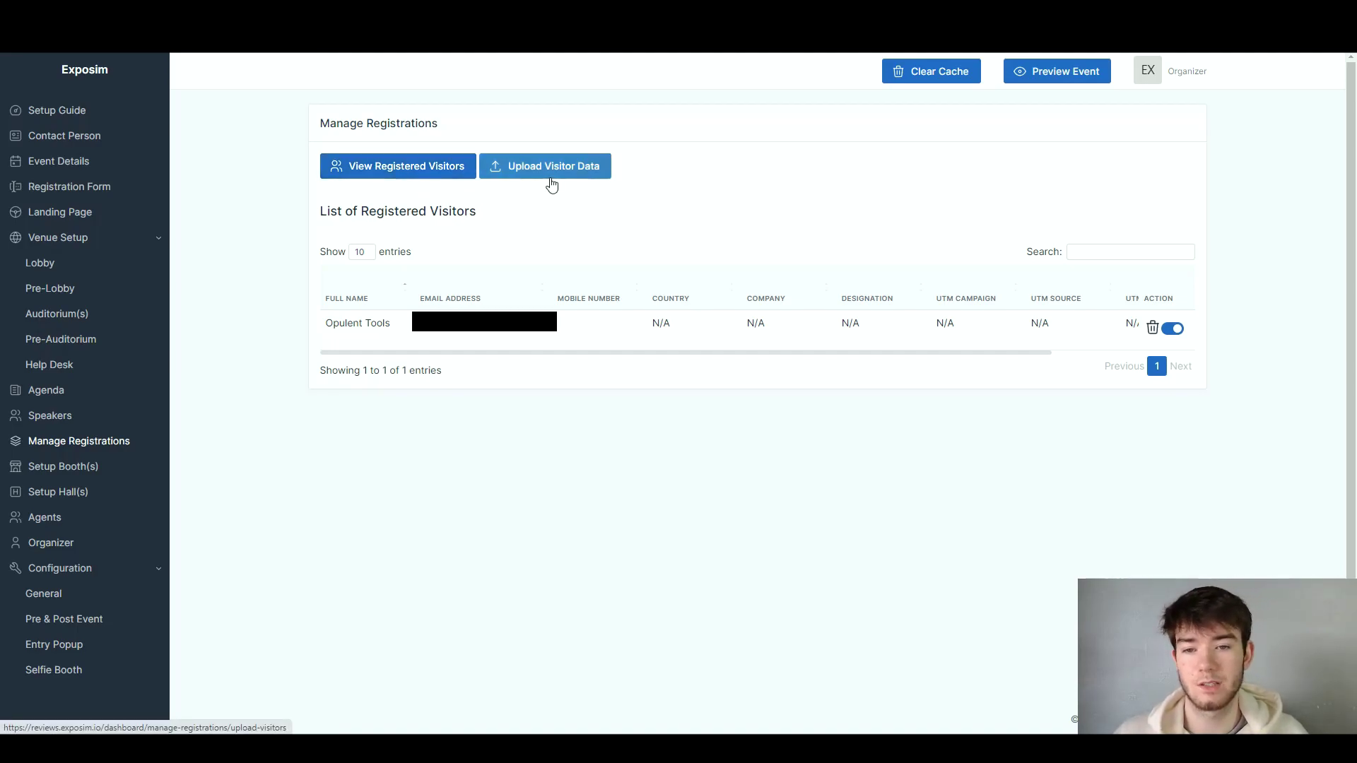
left_click(98, 478)
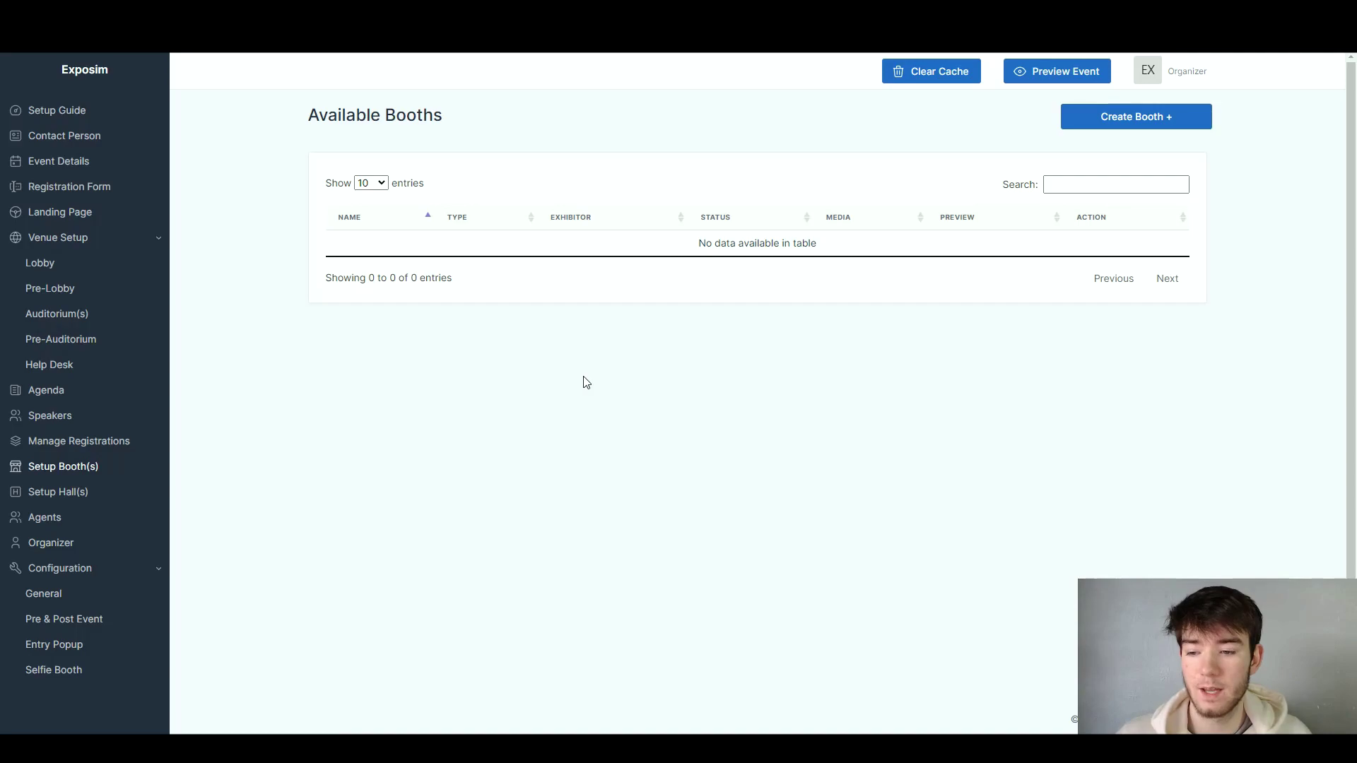
left_click(1112, 128)
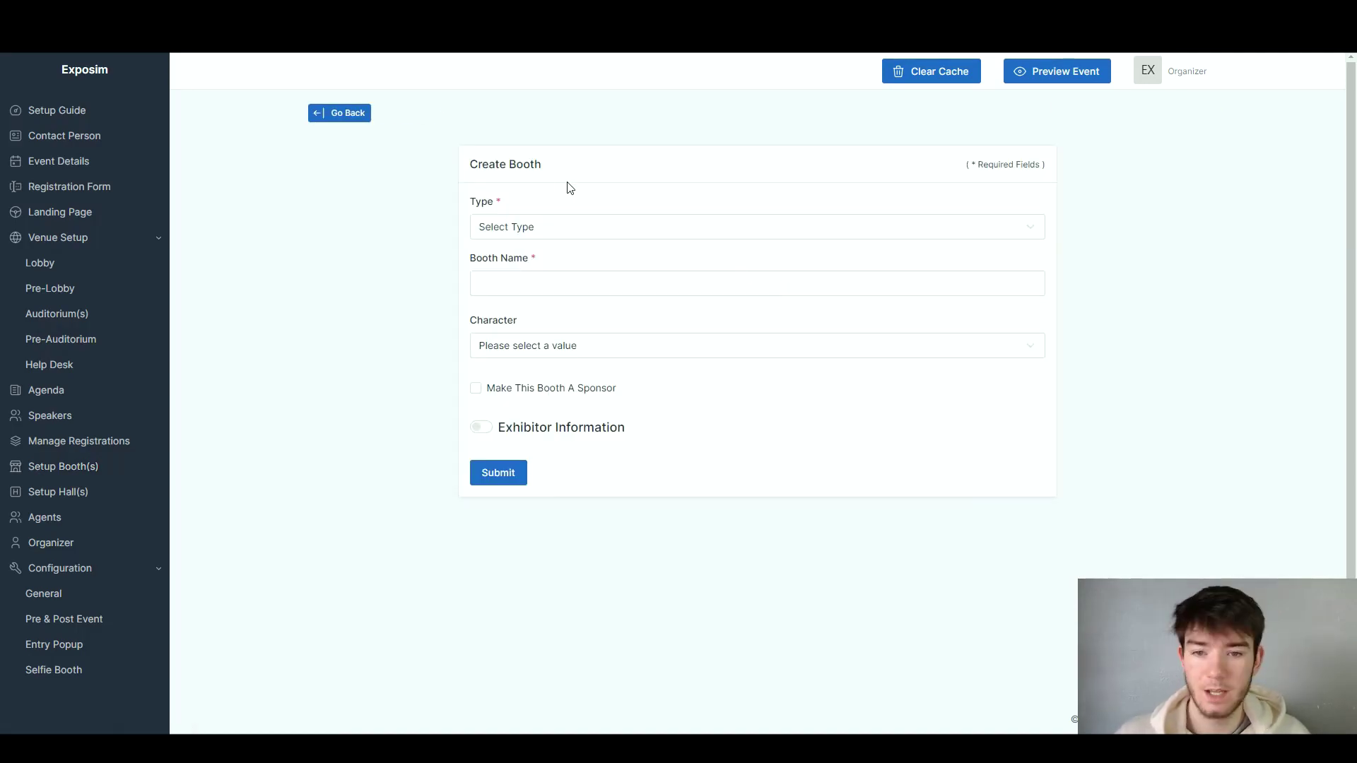
Step: Check the available booth types and character options in the new booth form, leaving both unselected
left_click(551, 238)
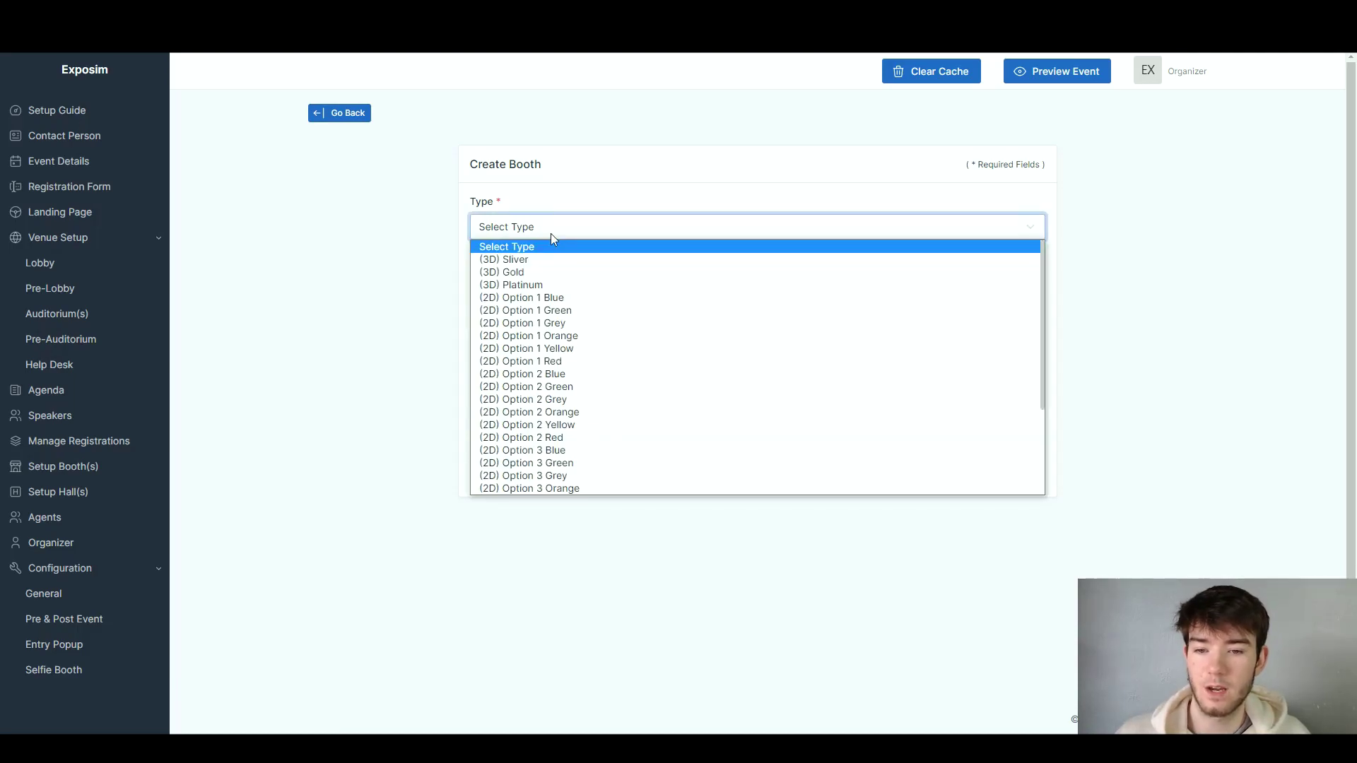
left_click(596, 201)
left_click(589, 347)
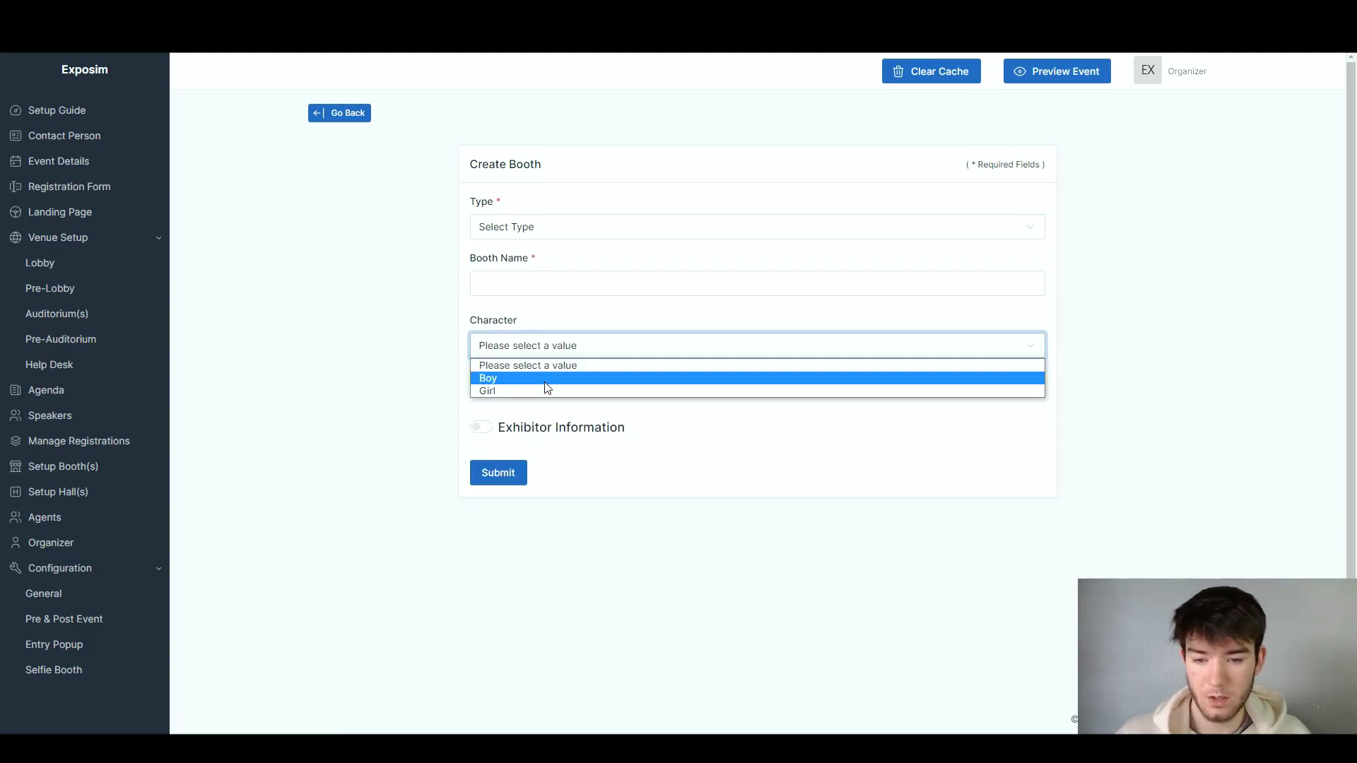
left_click(578, 347)
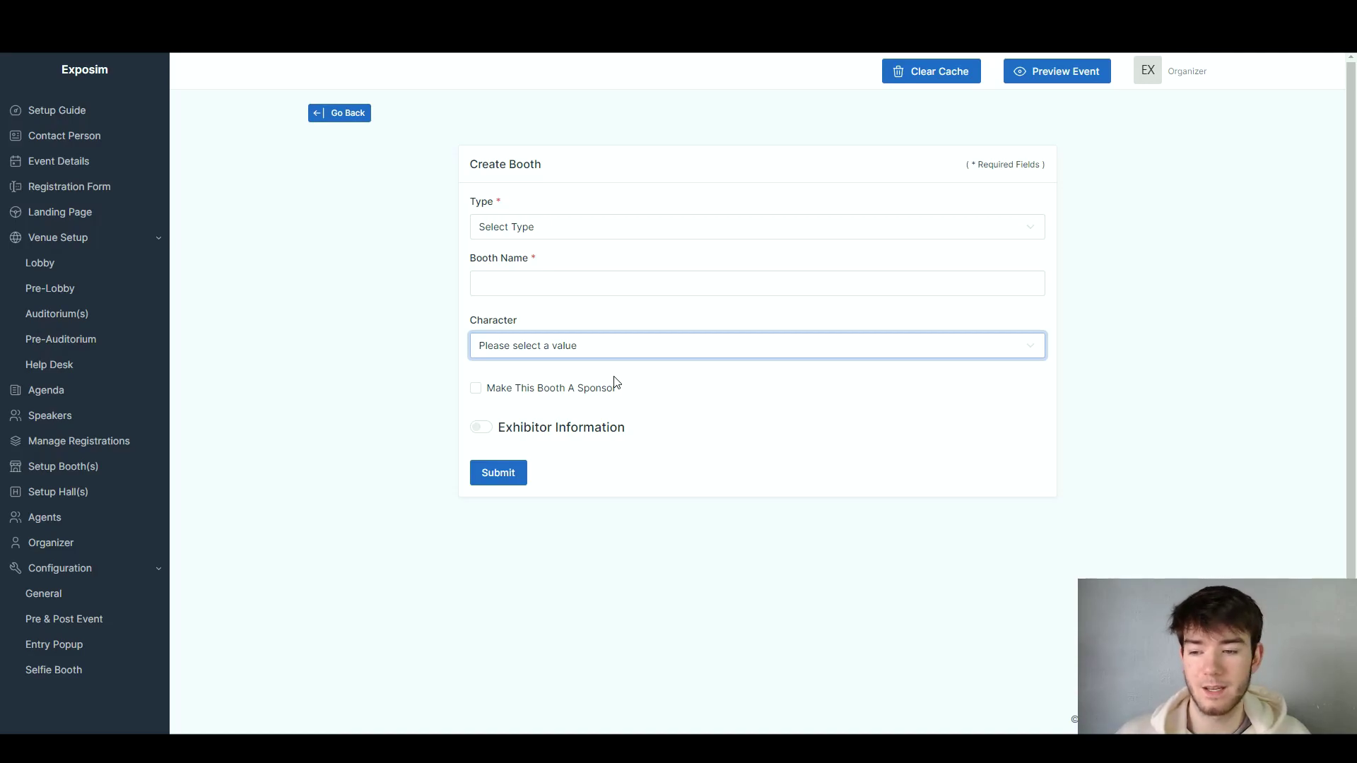
Step: Open the hall setup and try to create a hall with the name and type left blank
left_click(84, 497)
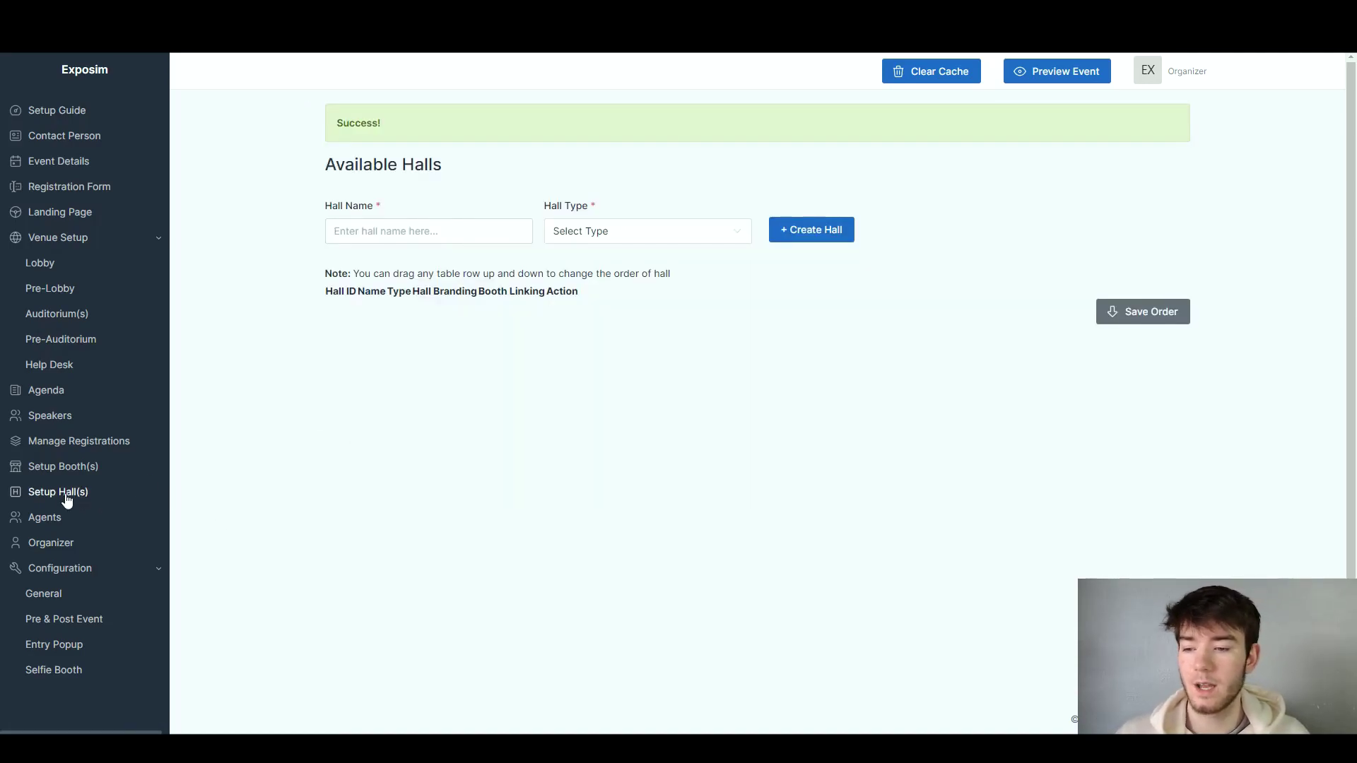
left_click(820, 231)
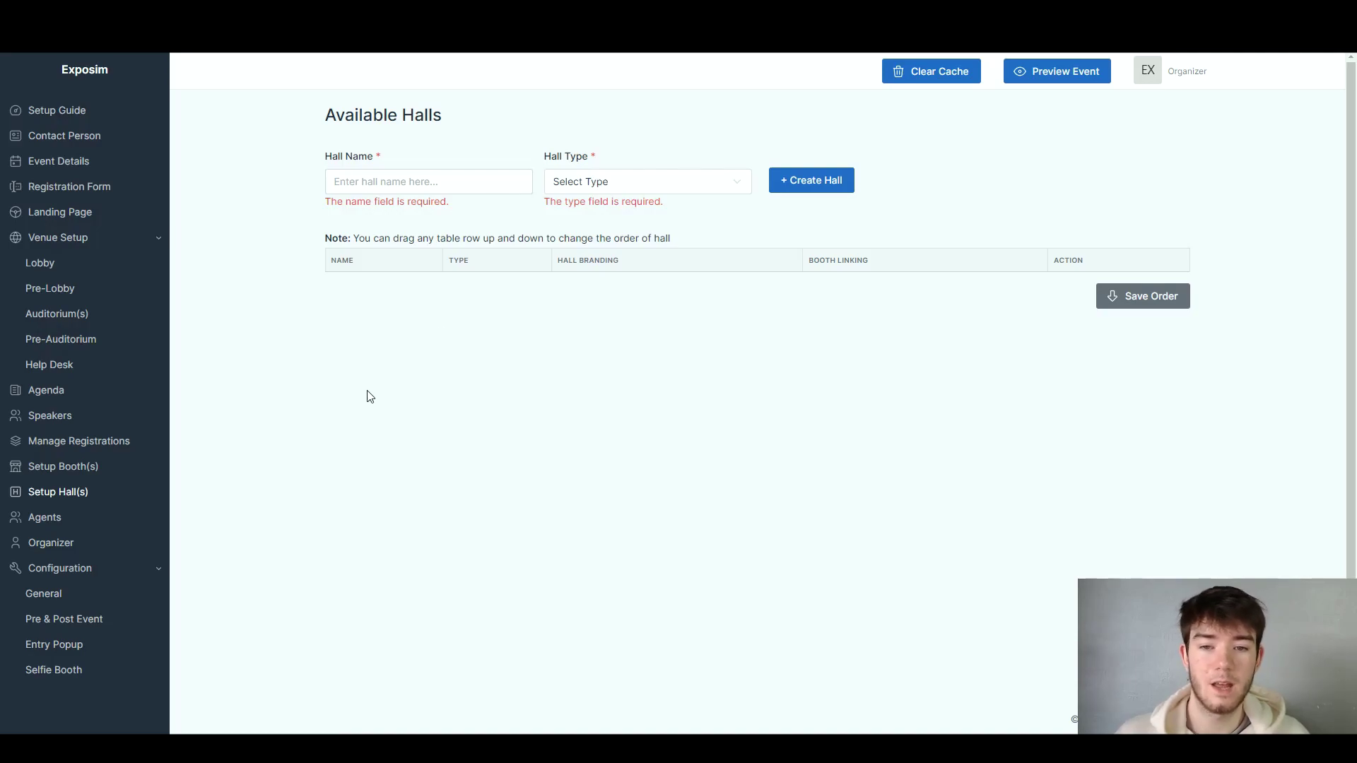
Step: Open a new agent form to review its required fields, and view the organizer details page
left_click(70, 518)
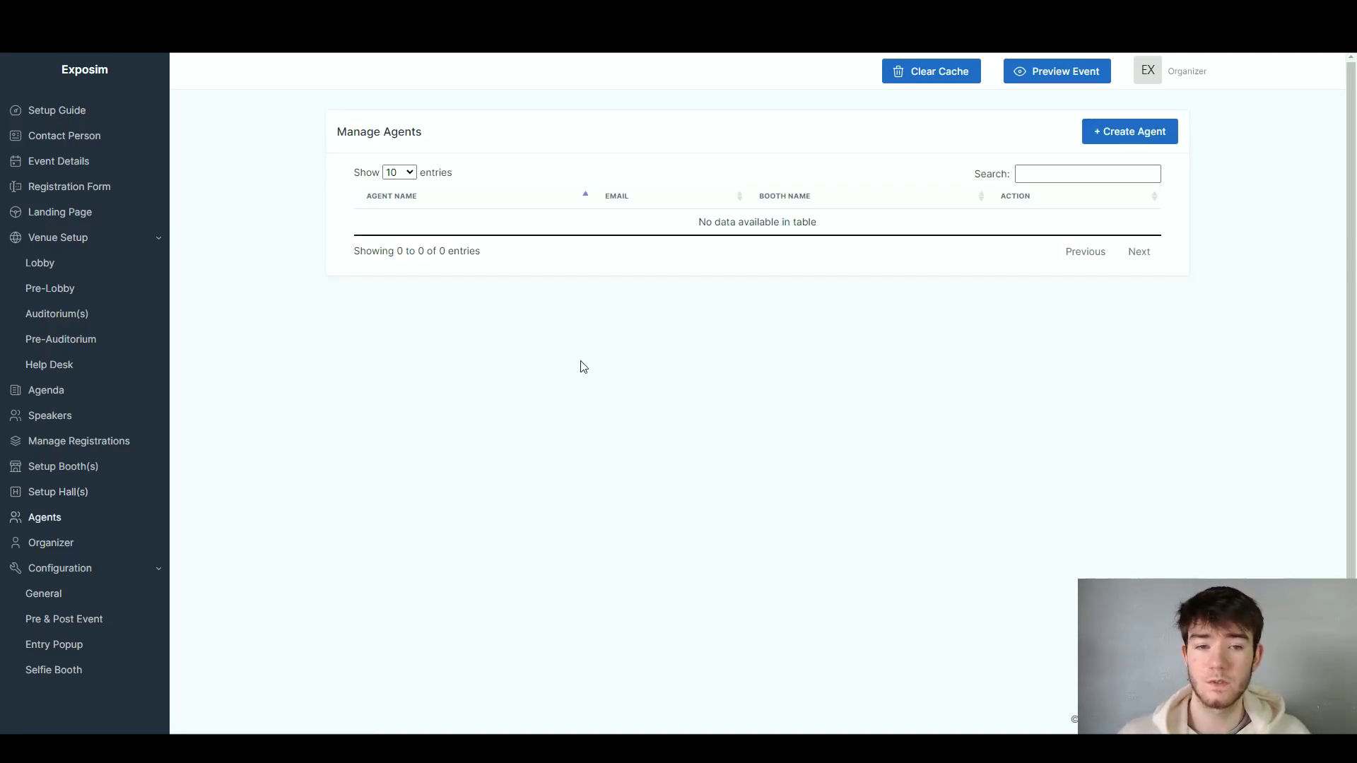
left_click(1113, 131)
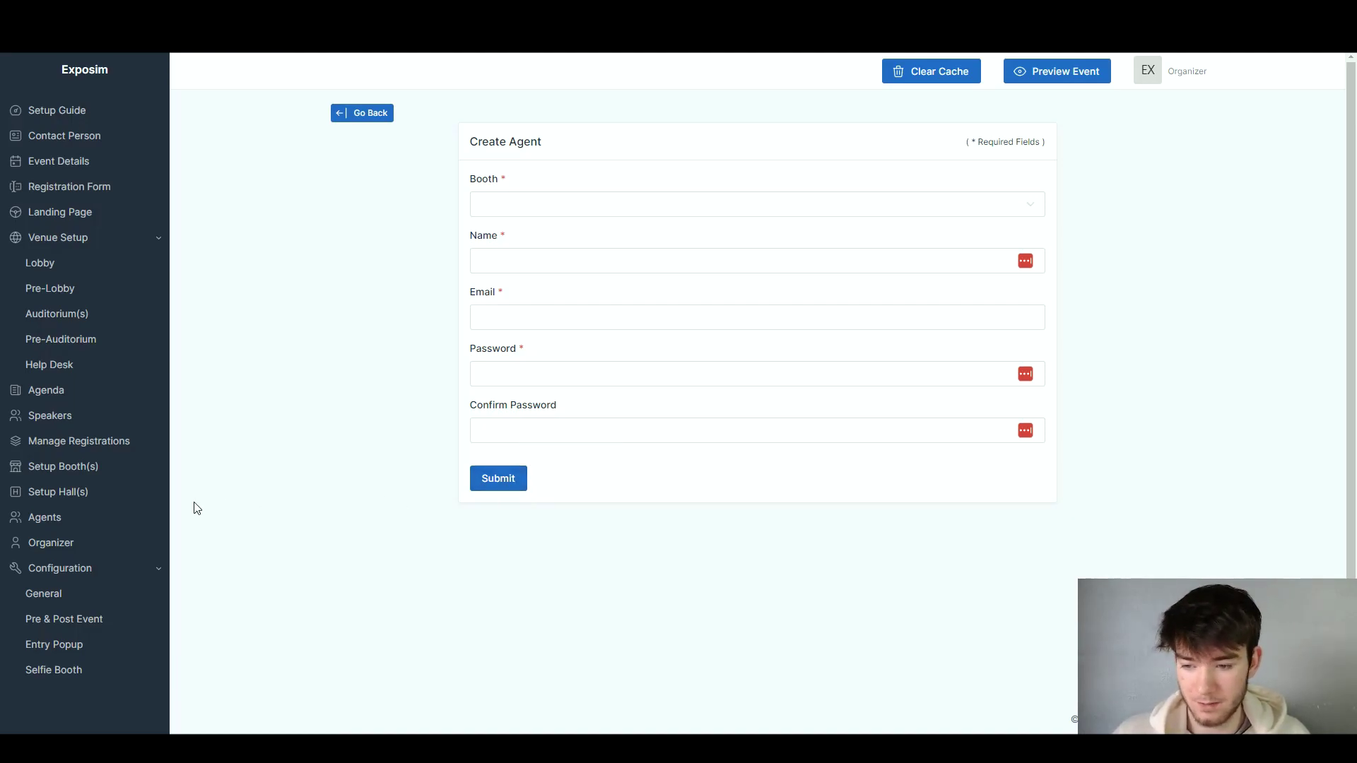
left_click(86, 543)
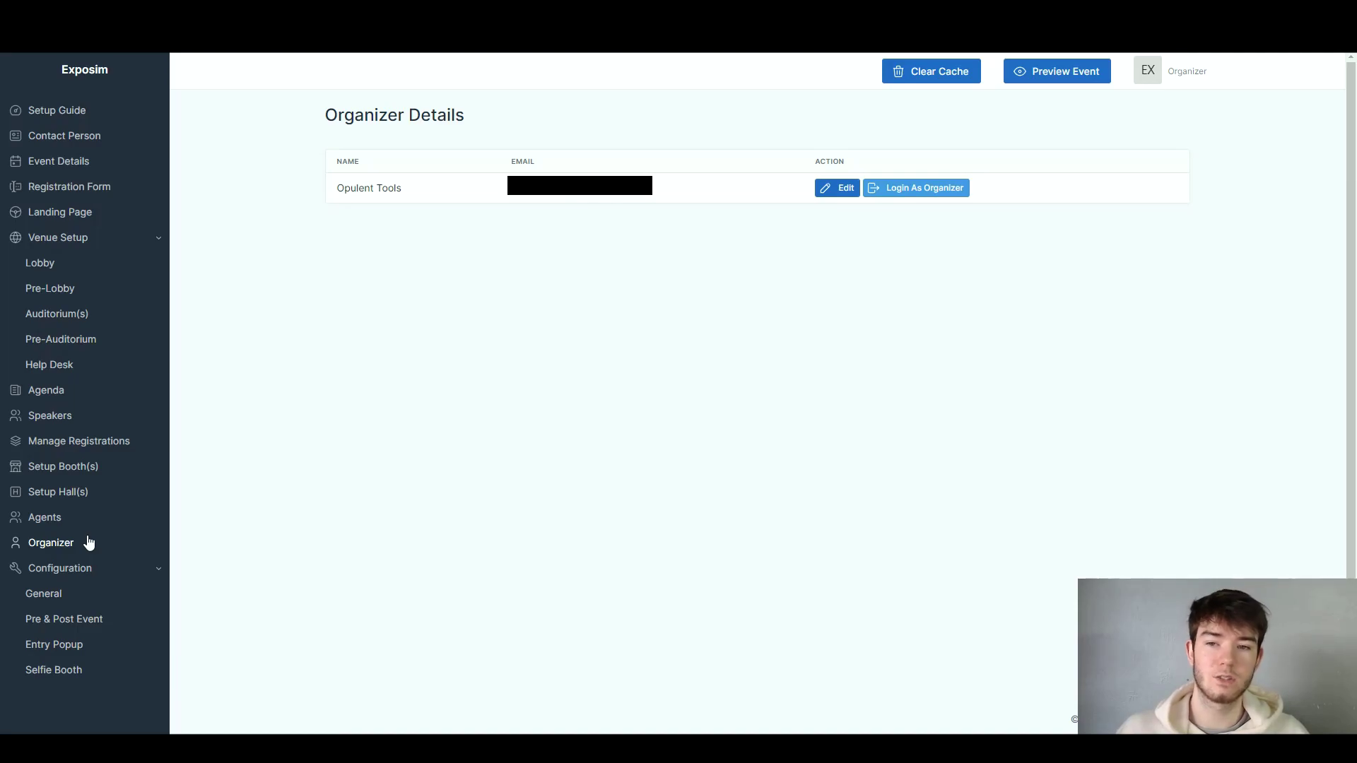